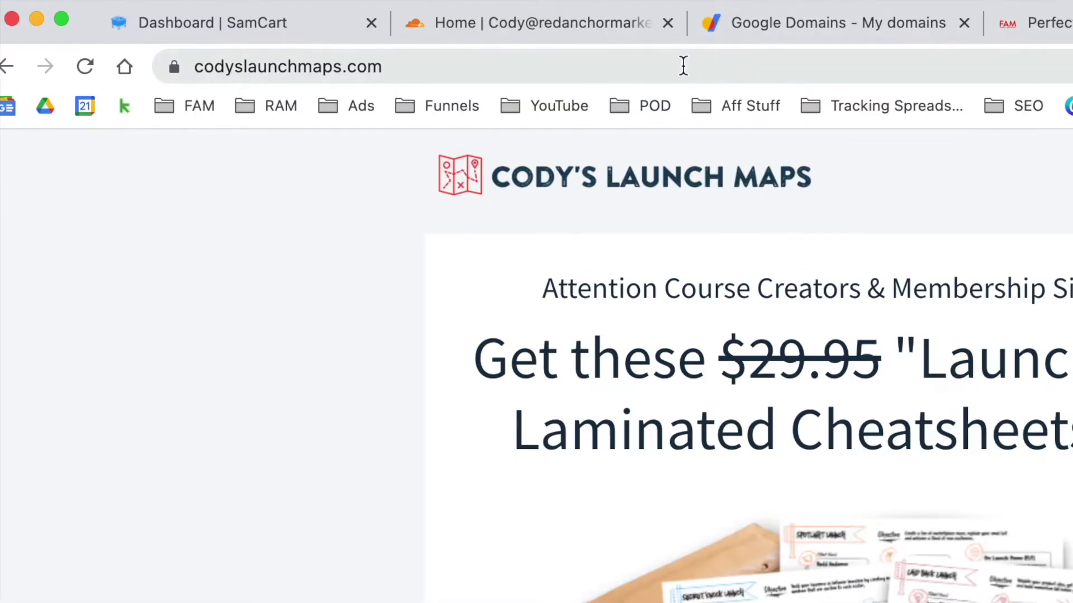
- Look over the Perfect Ad Template checkout page, then return to the Launch Maps checkout
click(421, 29)
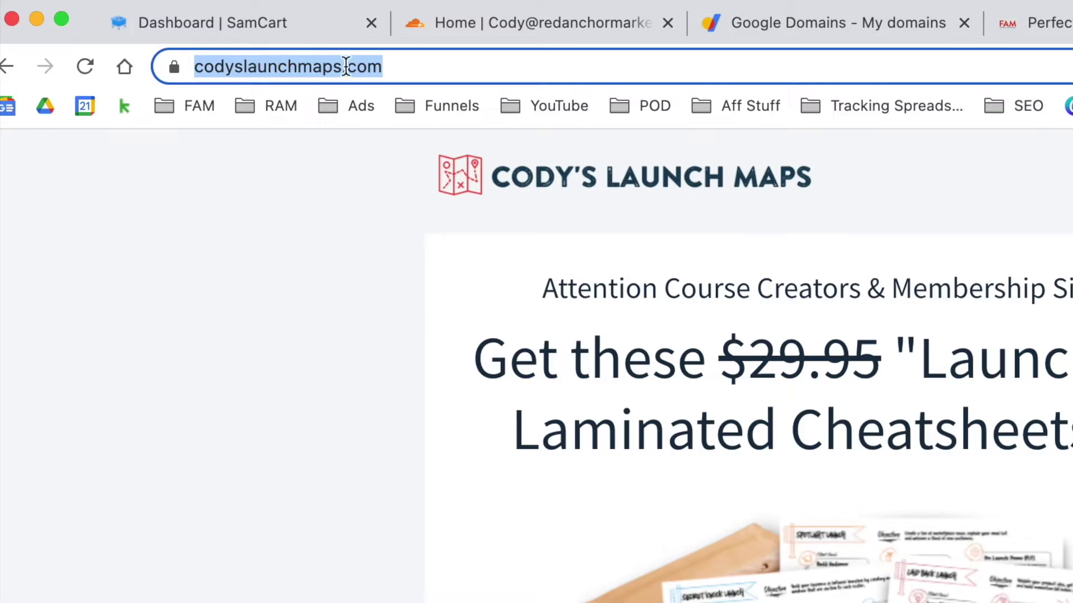
click(1039, 22)
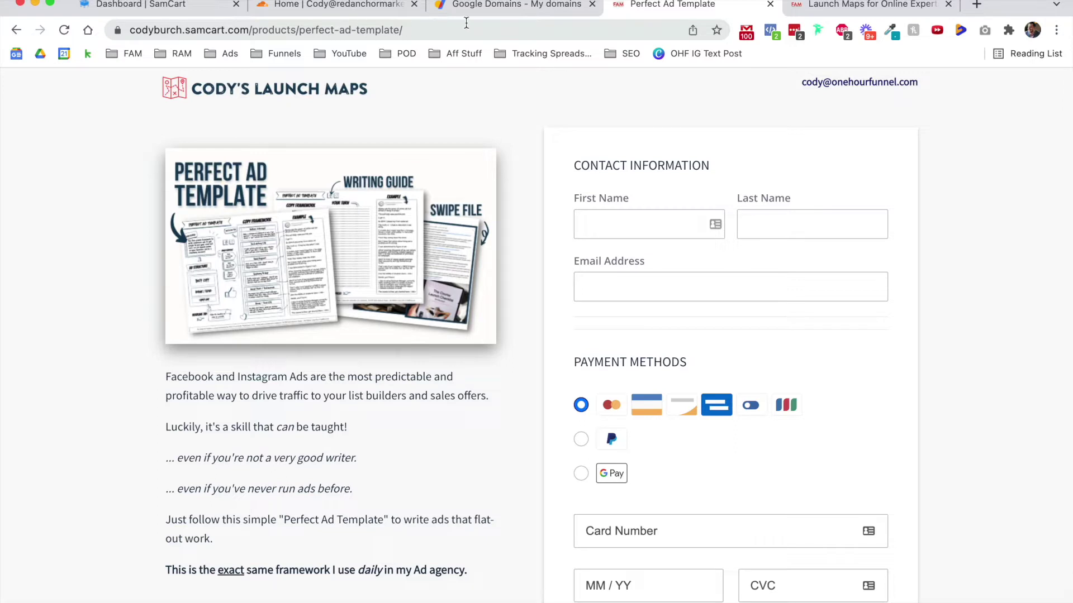
click(811, 9)
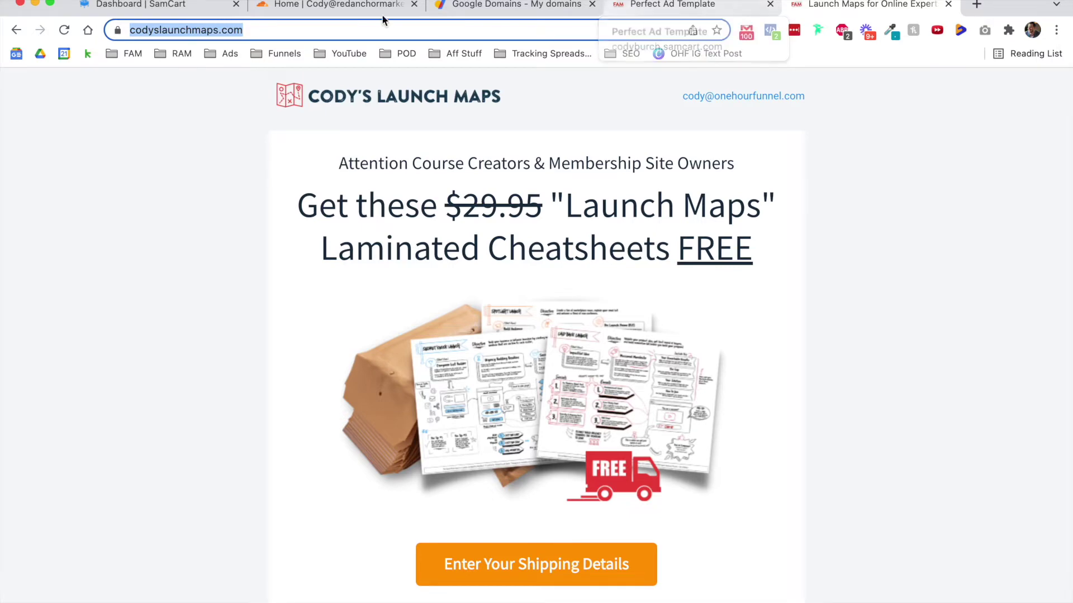
- Create the SamCart product 'Ads for Launching Workshop' priced at $47.00
click(185, 7)
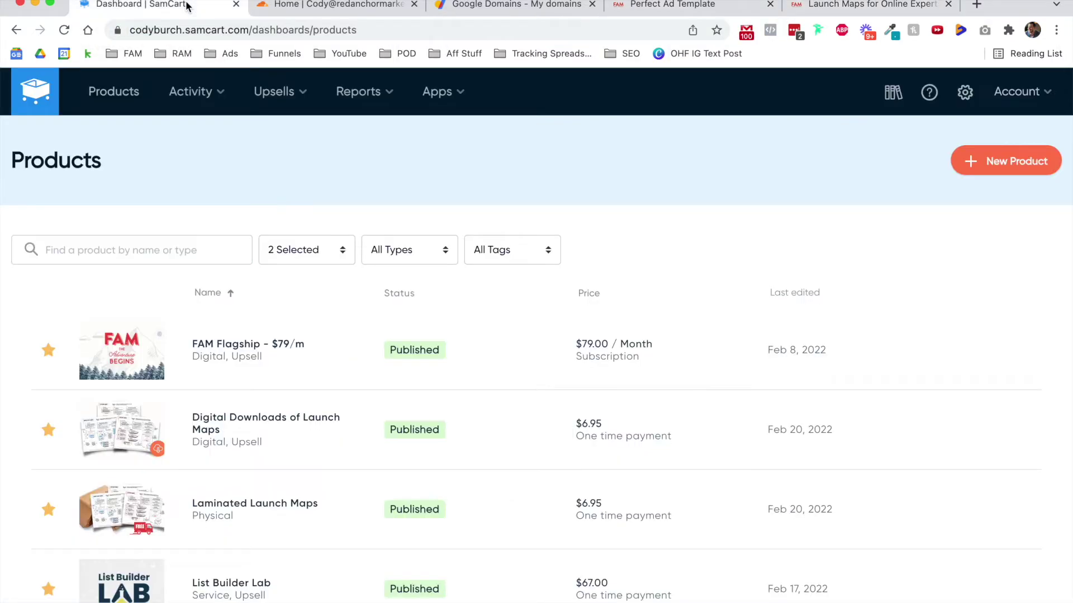
click(1016, 166)
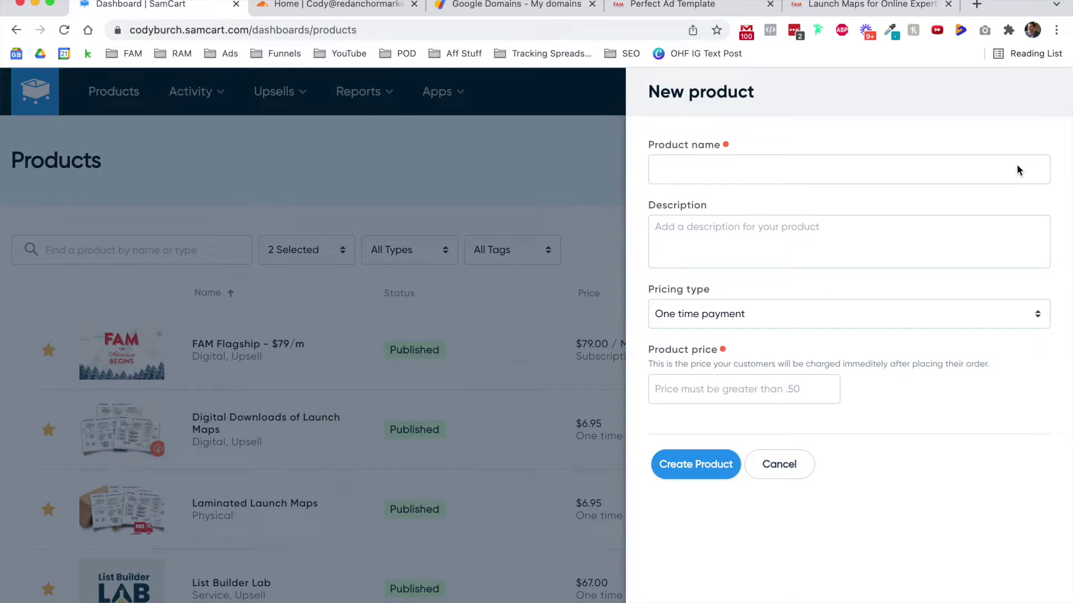
click(1016, 168)
text(Ads for Launching Workshop)
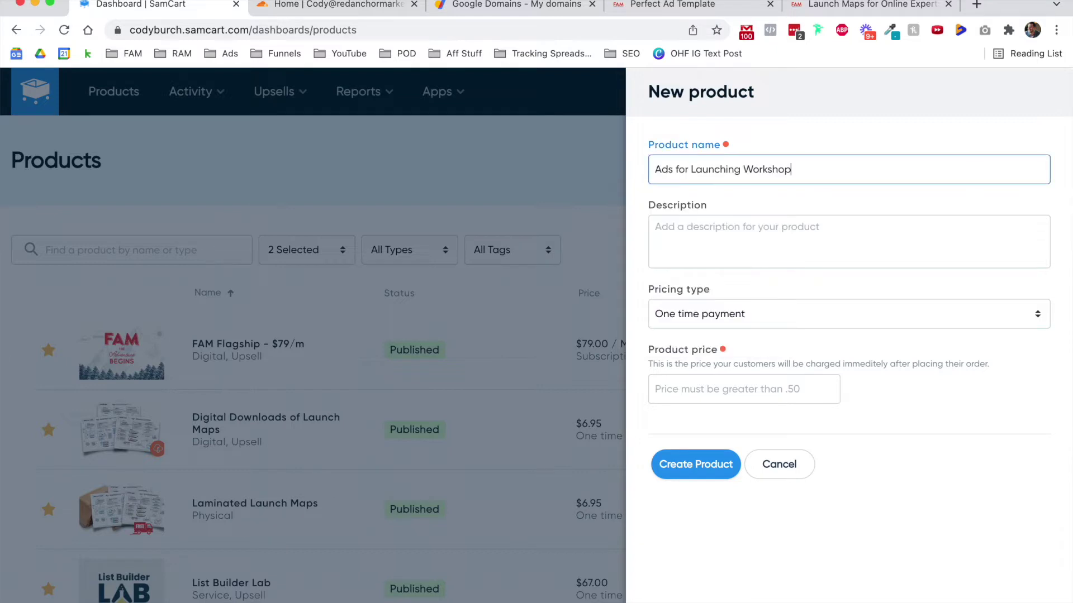
click(745, 385)
text(47)
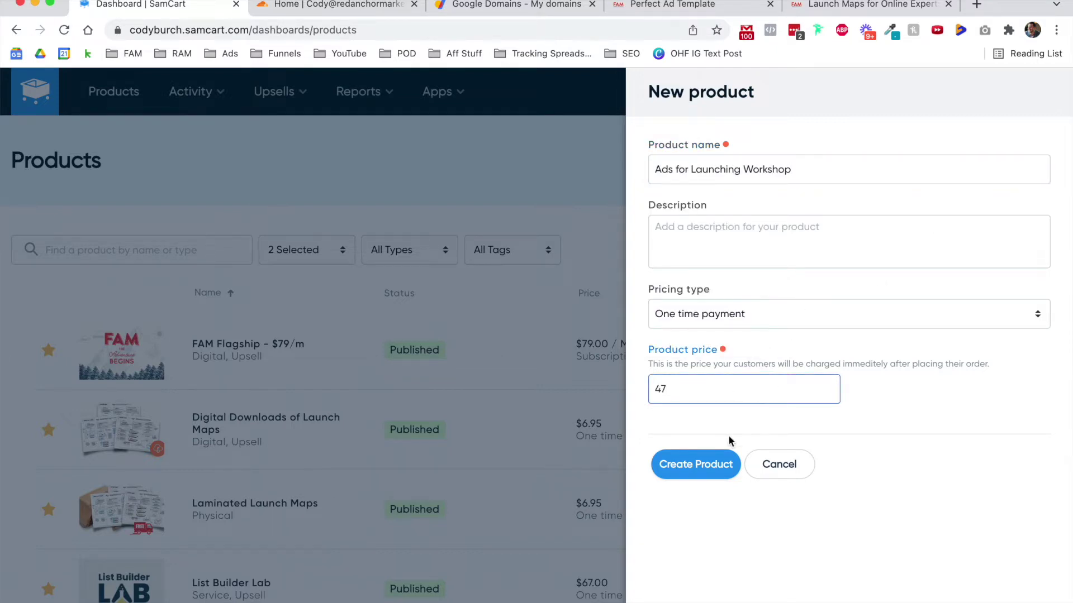
click(706, 463)
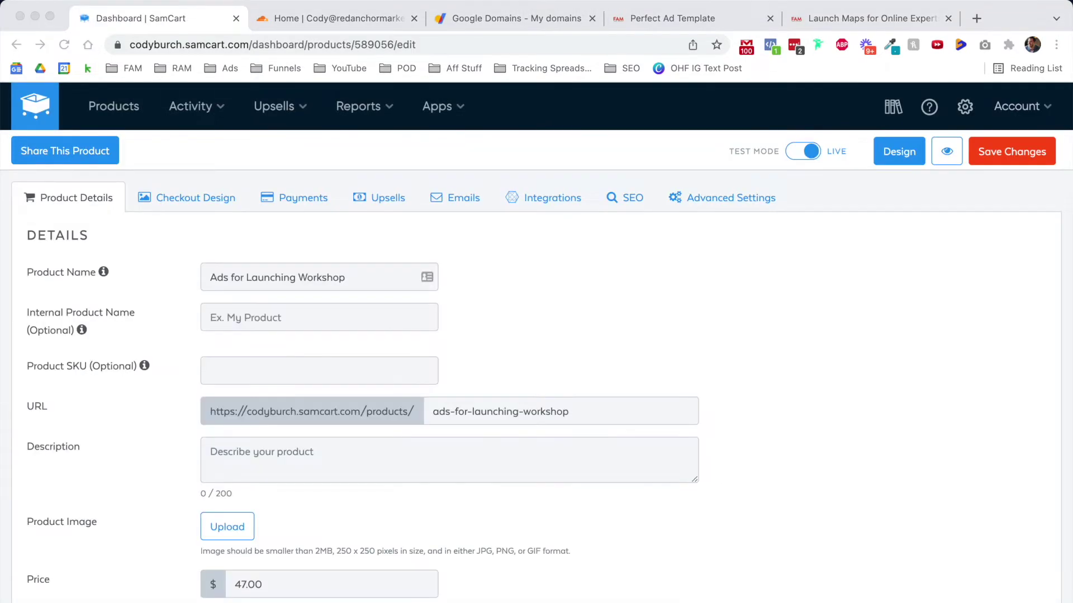
- Add adsforlaunching.com to Cloudflare and continue on the Free plan
click(377, 26)
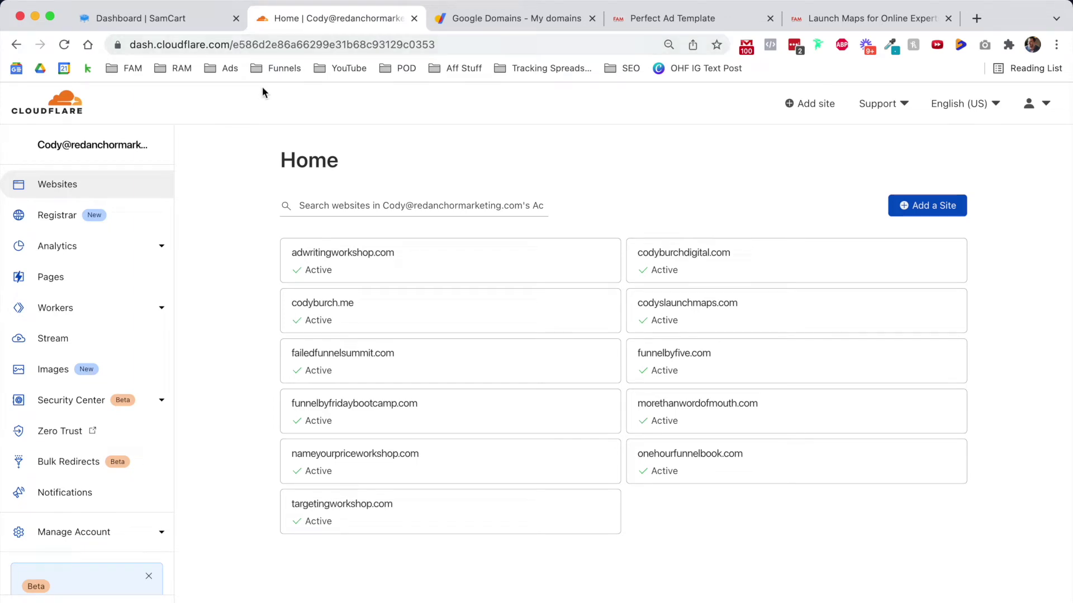
click(906, 206)
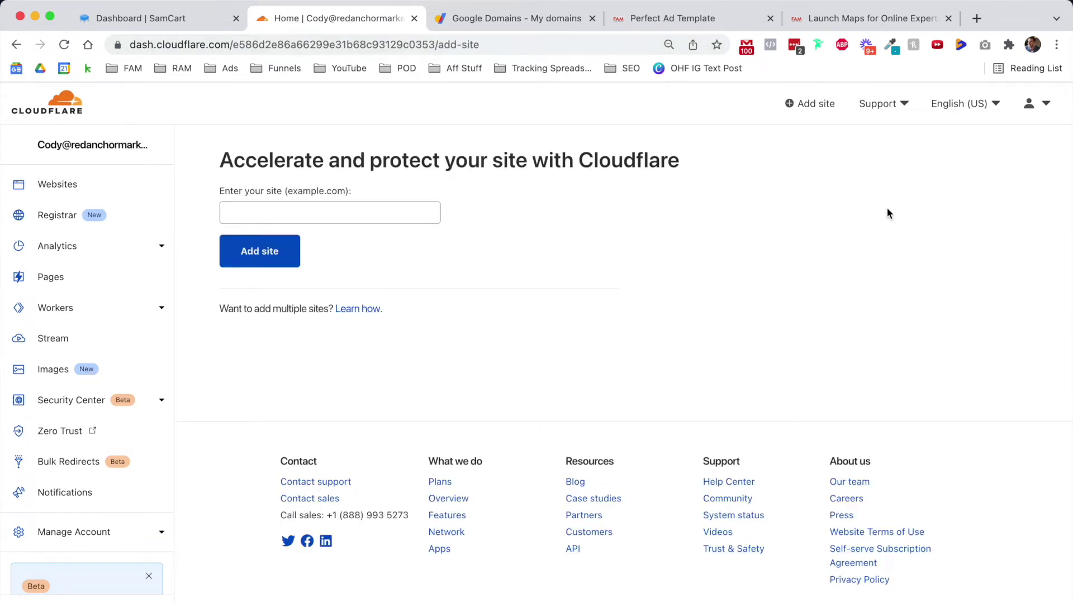
click(396, 216)
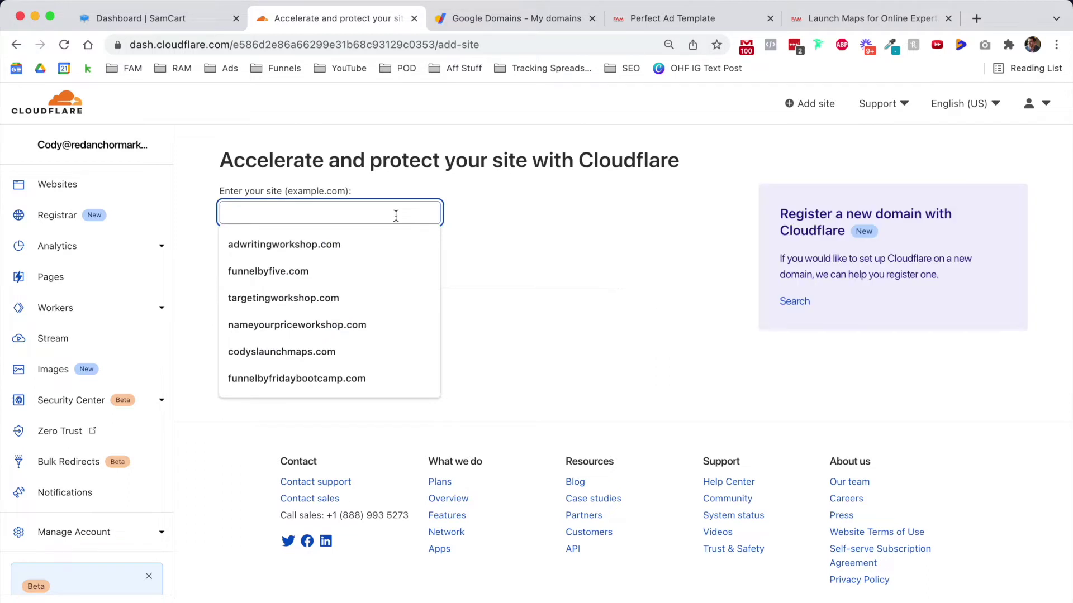
text(adsforlaunching.com)
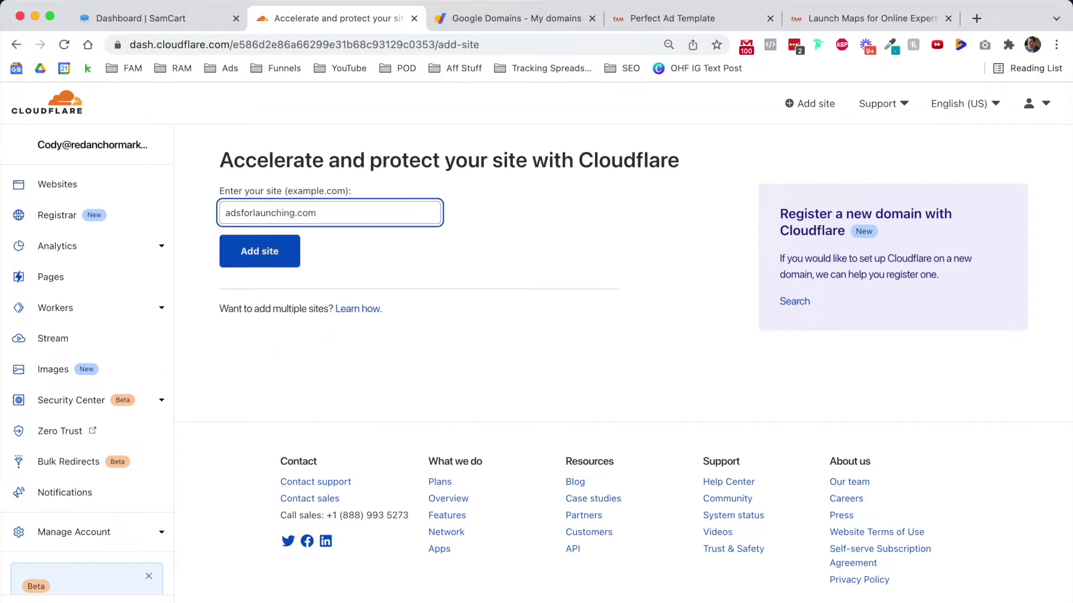
click(286, 251)
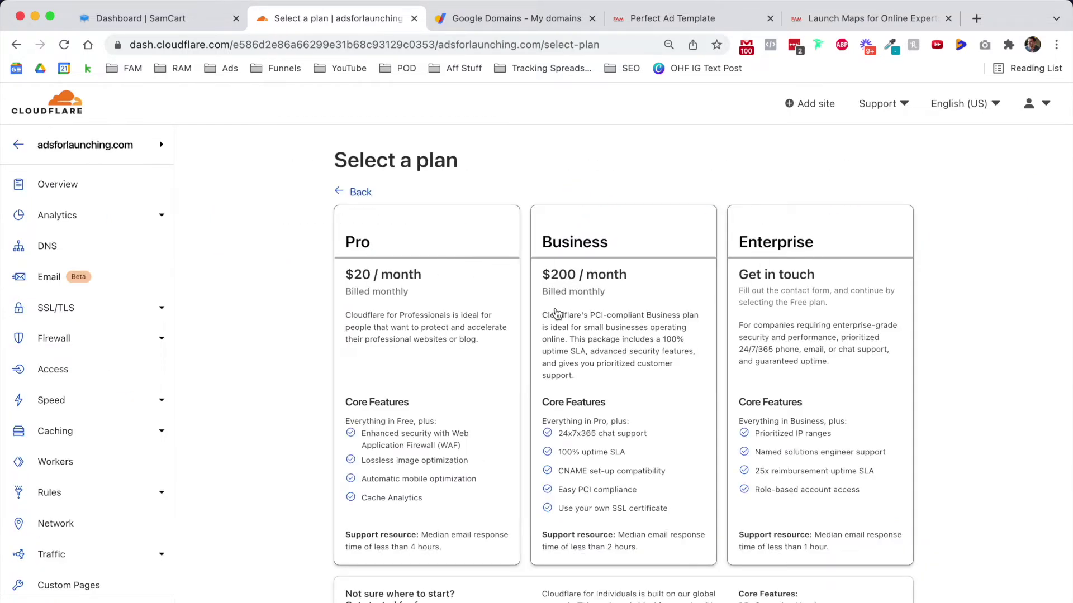
scroll(556, 313, down, 4)
click(399, 419)
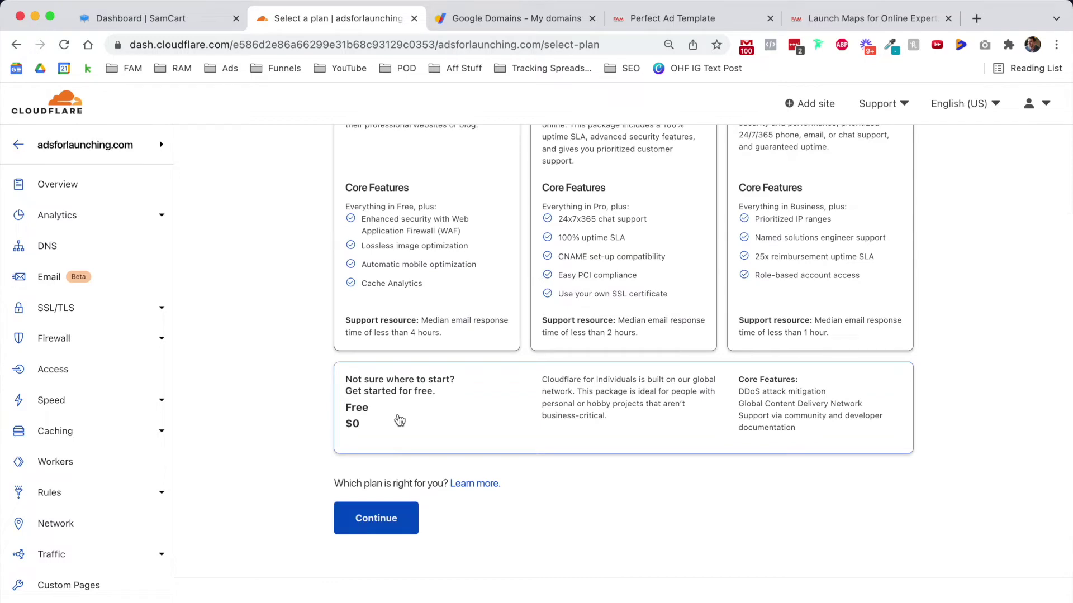
click(376, 518)
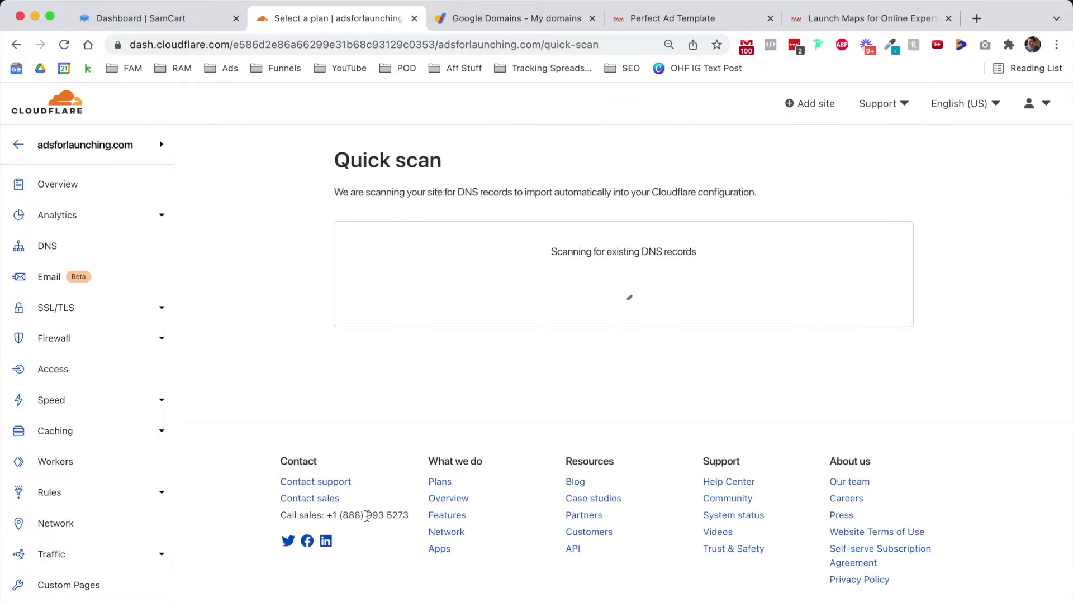
- Delete the imported _domainconnect DNS record
scroll(358, 497, down, 4)
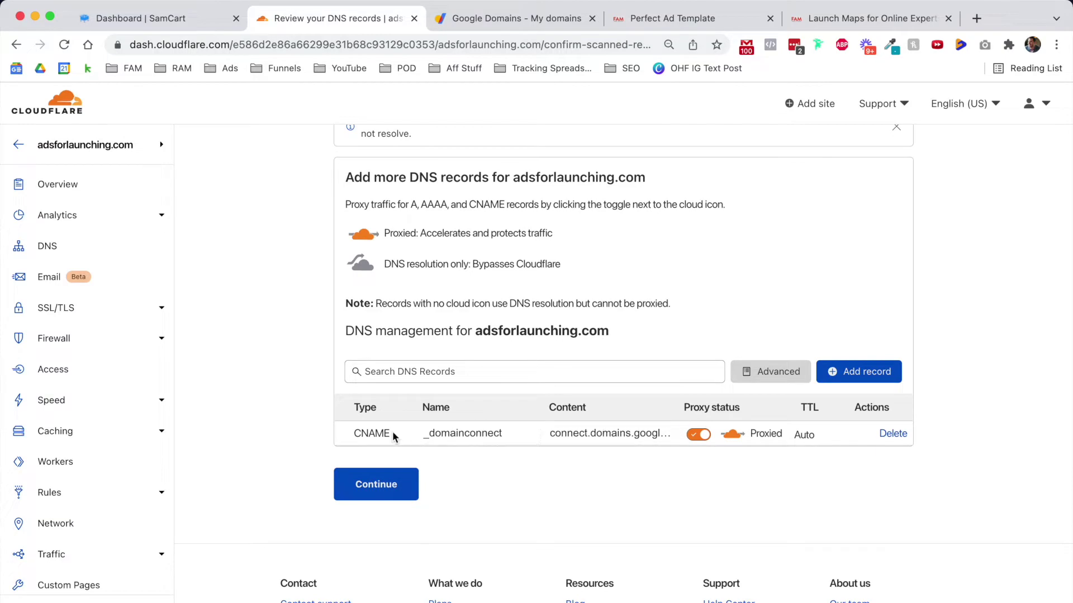
click(882, 433)
click(777, 420)
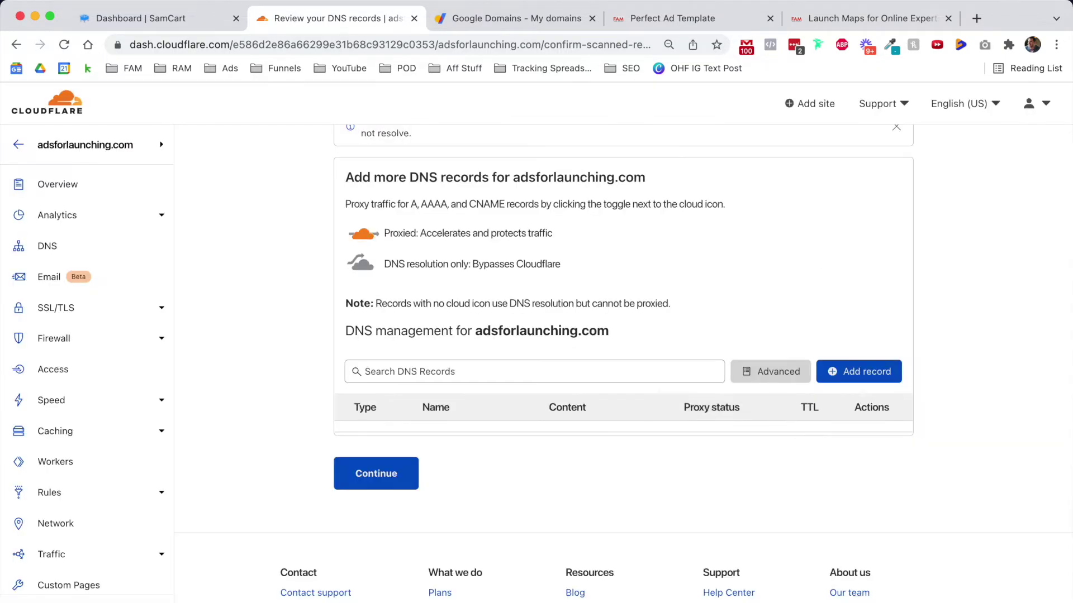
key(super+Tab)
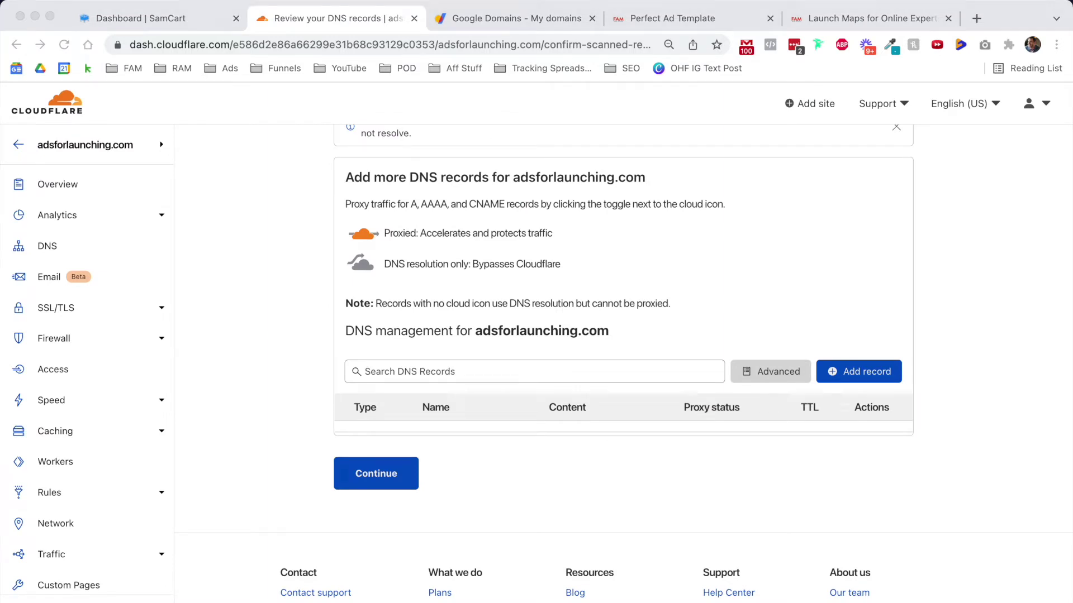
key(super+Tab)
- Add a CNAME record with name www and target custom.samcart.com
click(845, 376)
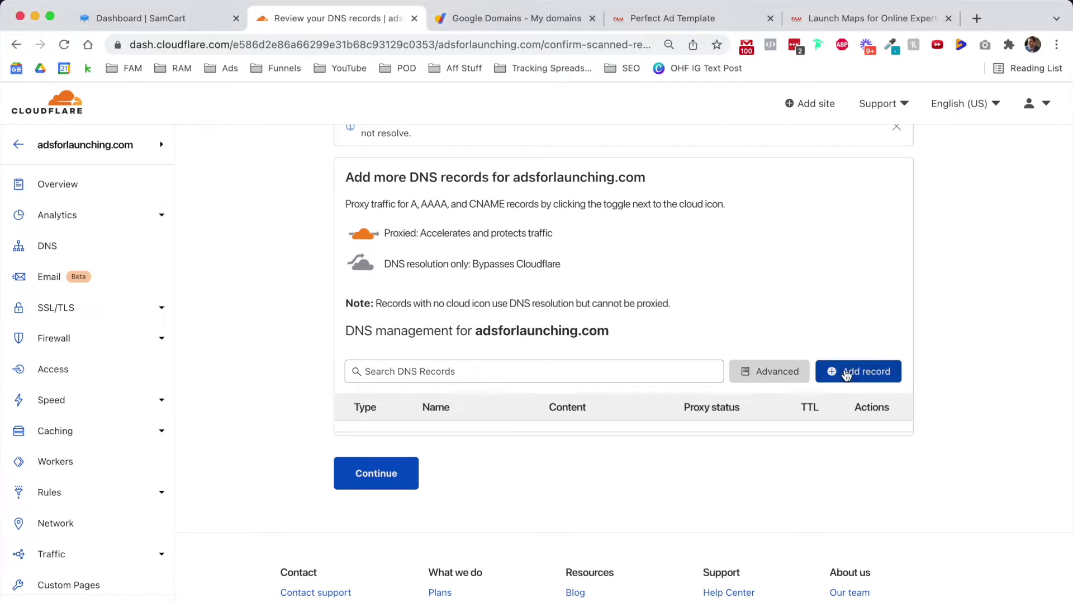
click(369, 447)
click(364, 575)
click(458, 451)
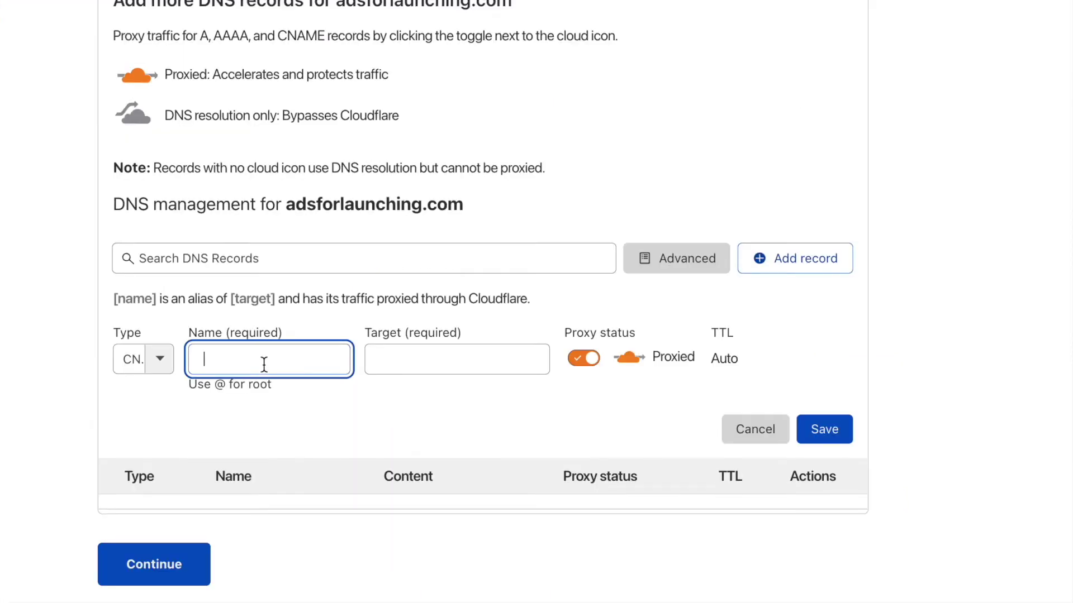
text(www)
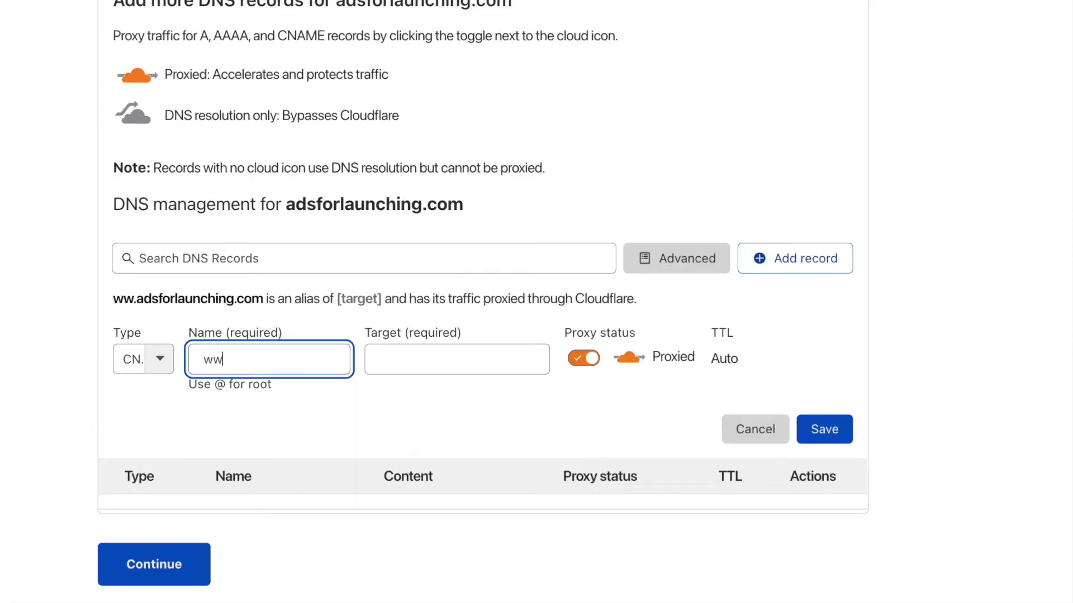
click(412, 358)
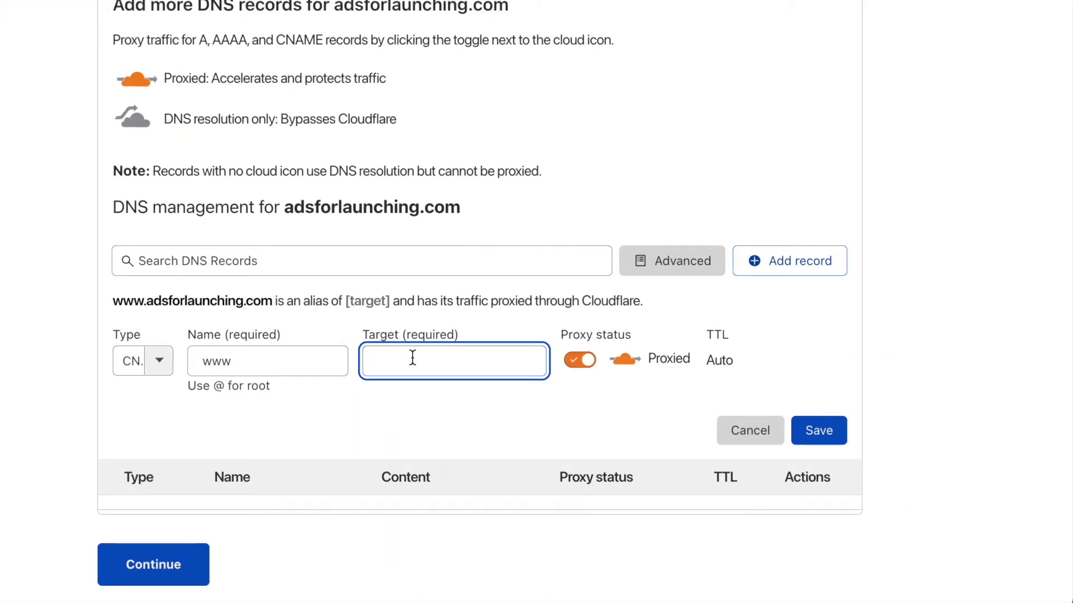
text(custom.samcart.com)
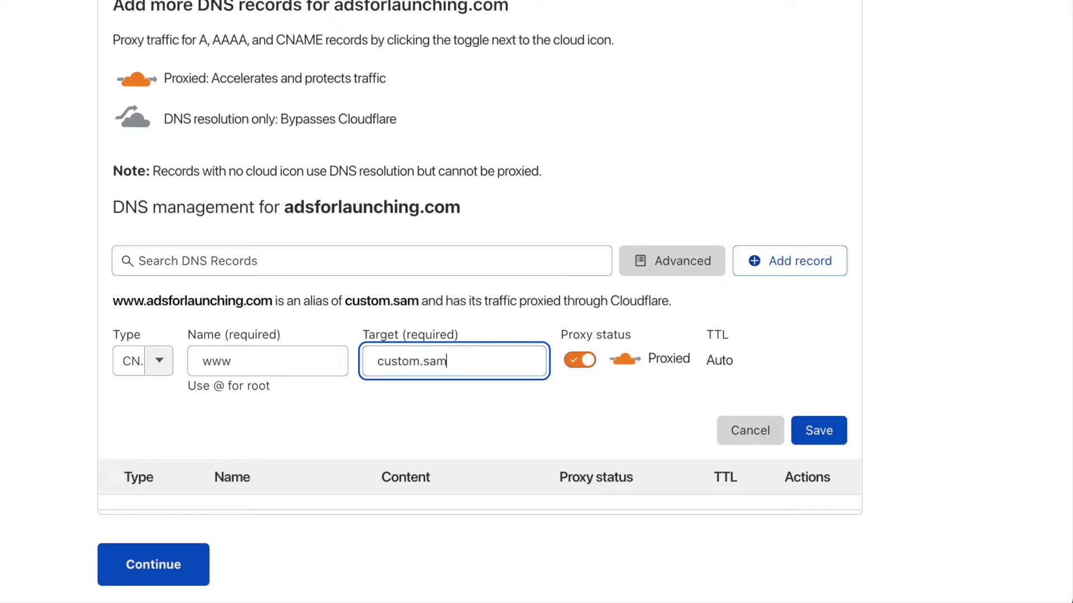
click(818, 431)
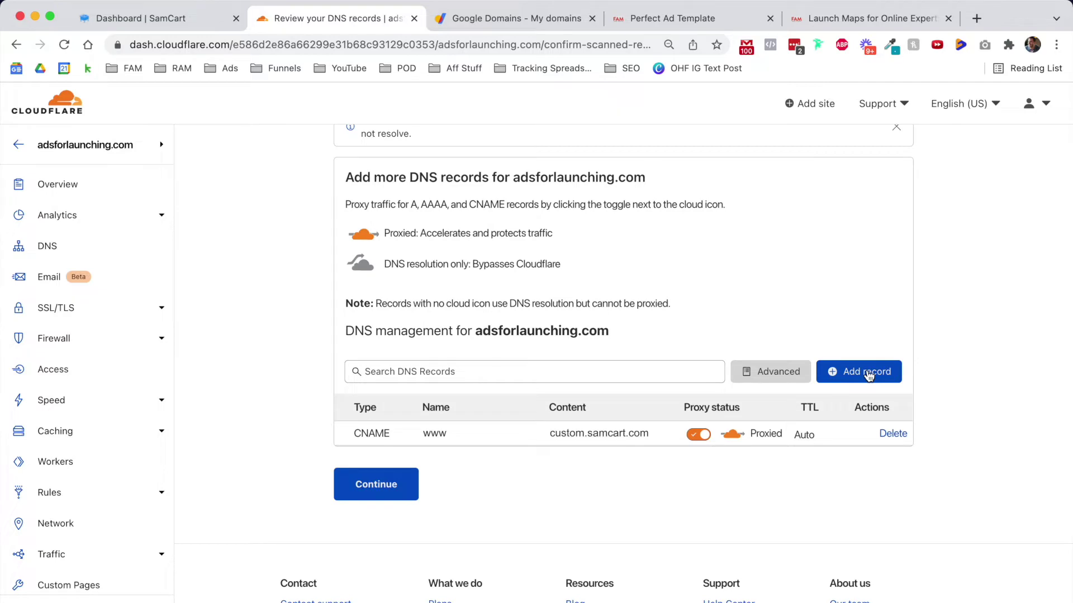
click(868, 373)
click(368, 447)
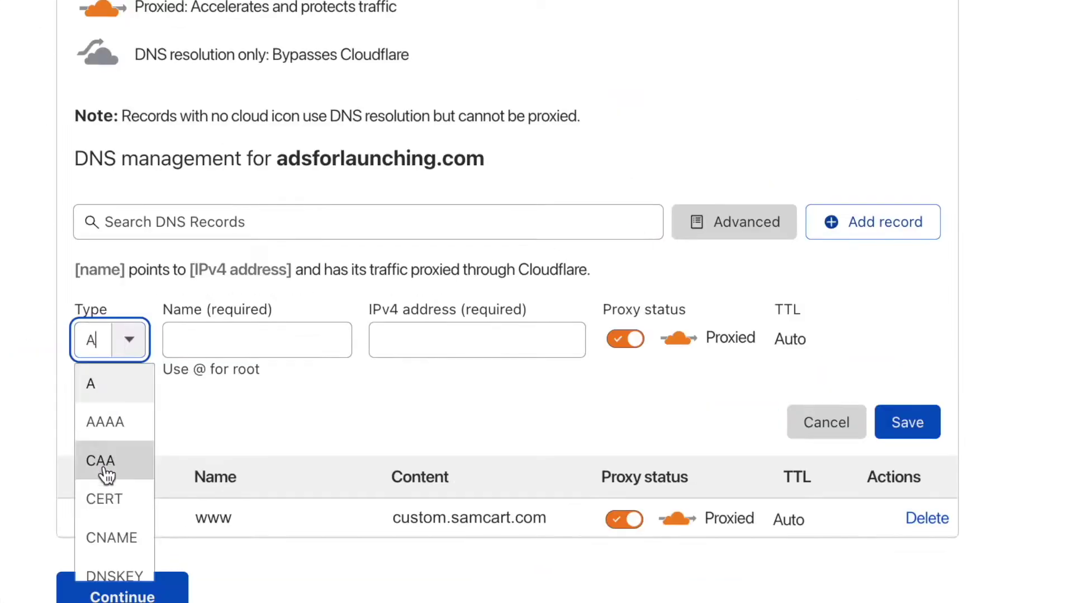
click(105, 531)
click(204, 336)
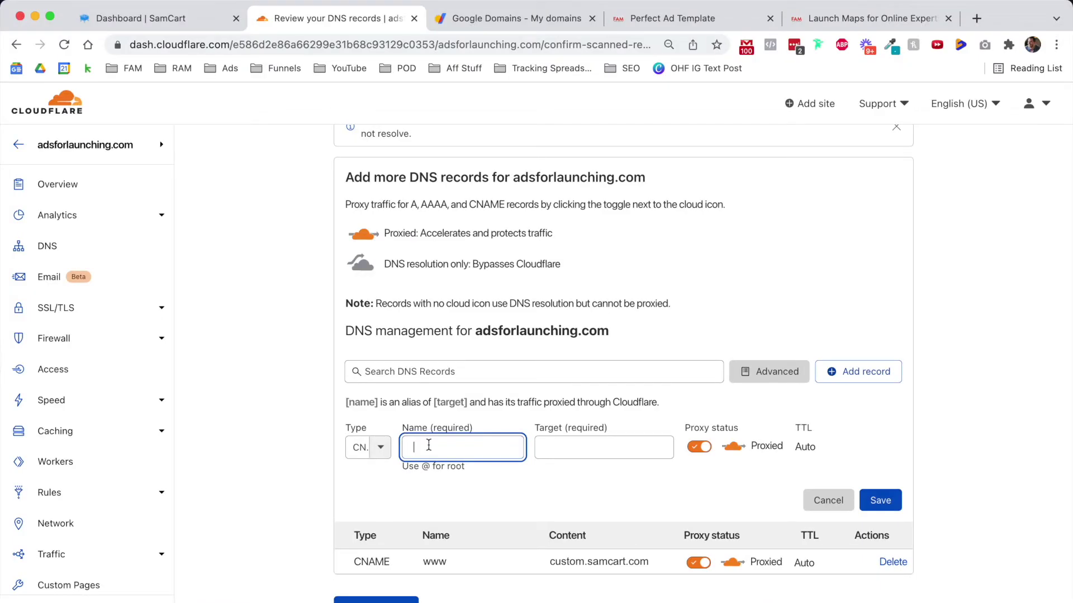
text(adsfo)
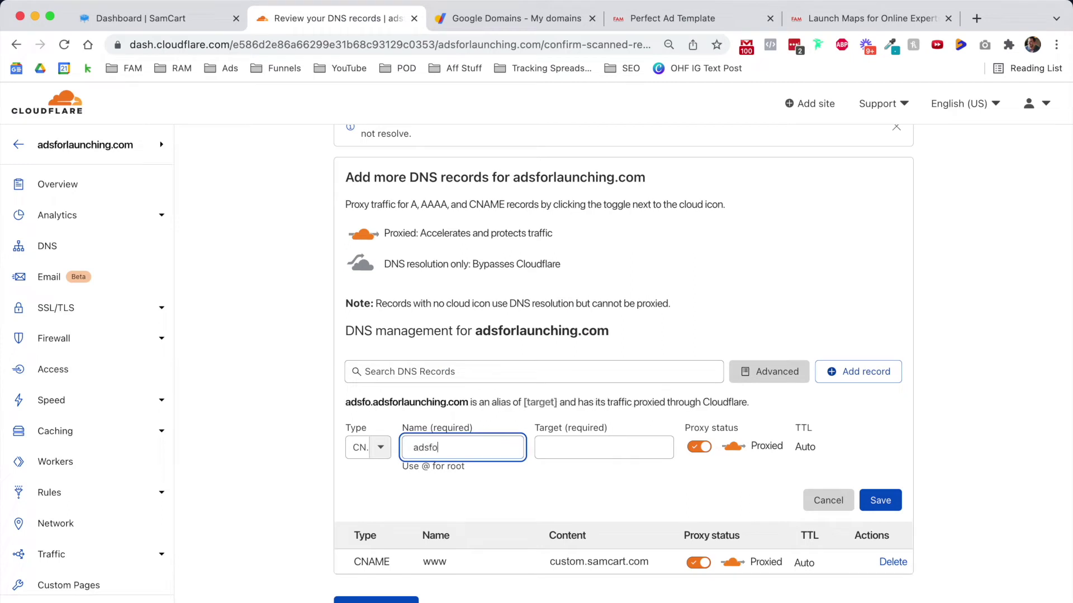
text(rlaunching.com)
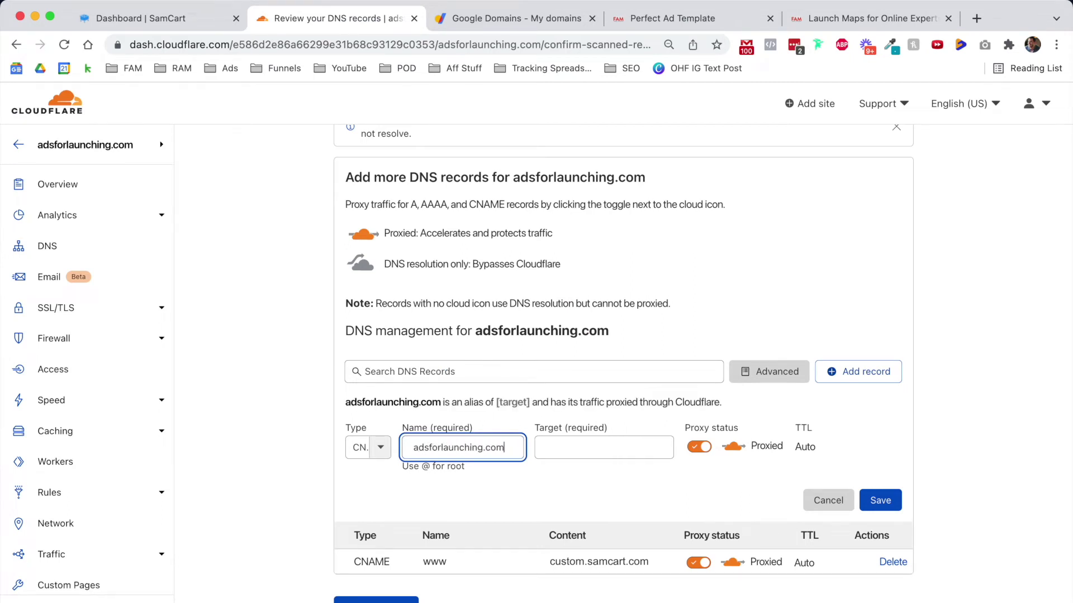
click(603, 447)
text(www.)
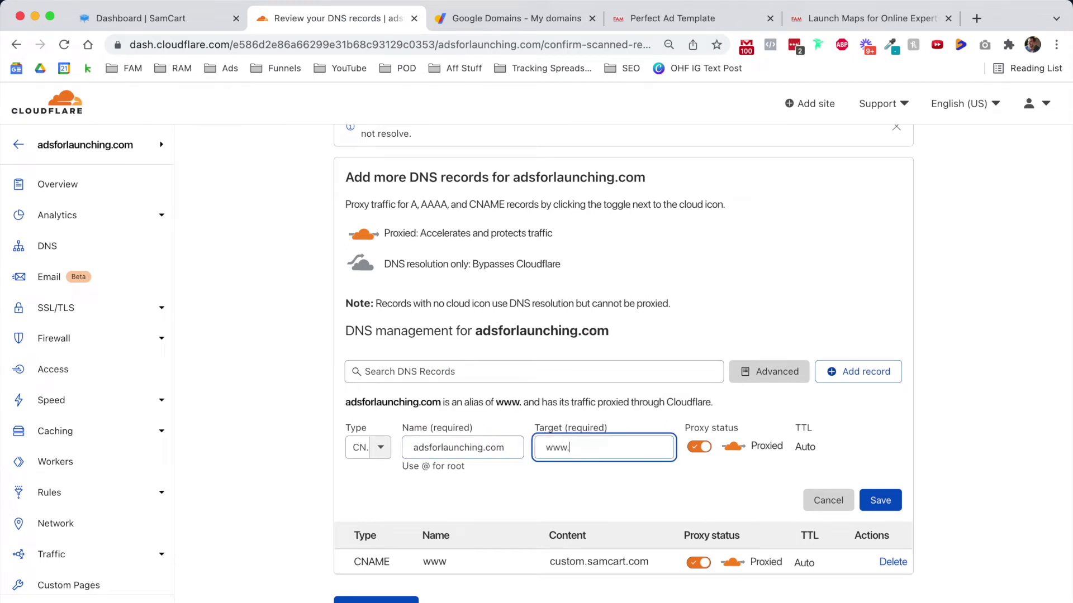
text(adsforlaunchi)
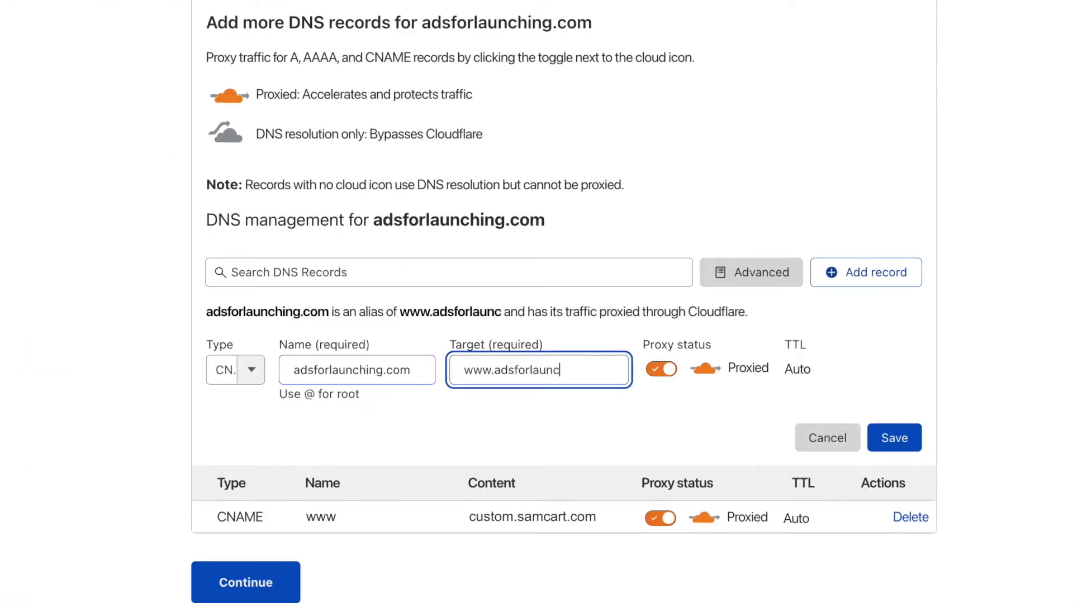
text(ng.com)
click(894, 438)
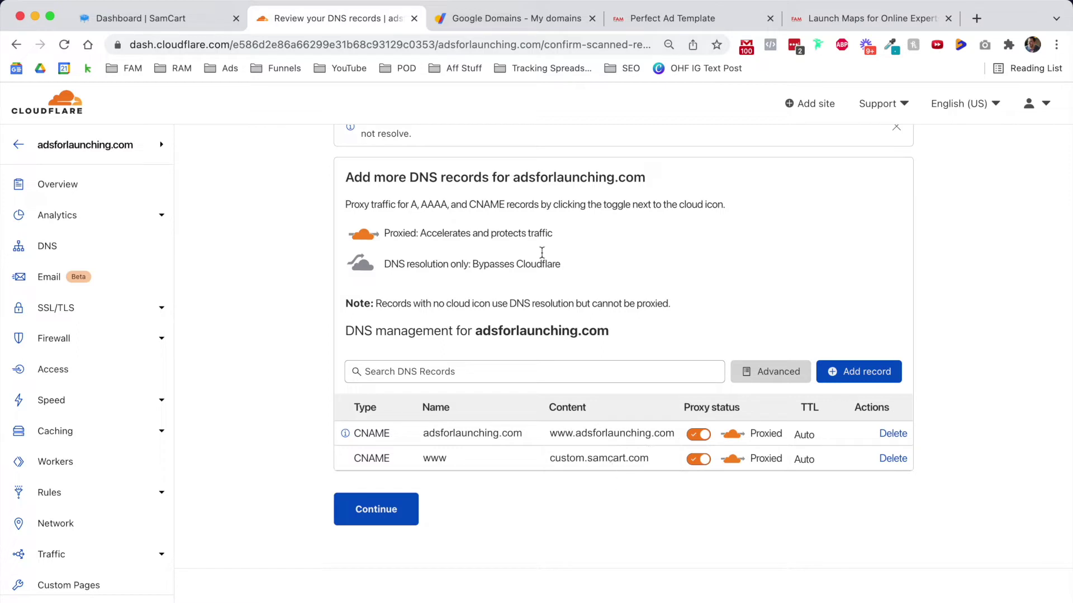
- Open the Custom name servers tab under DNS for adsforlaunching.com in Google Domains
click(486, 18)
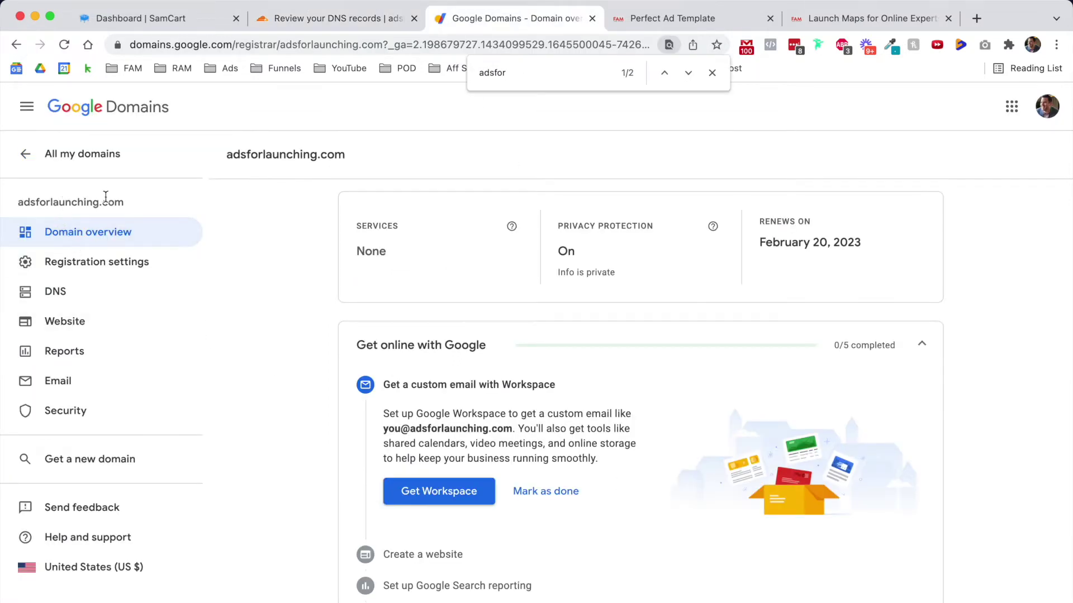
click(86, 297)
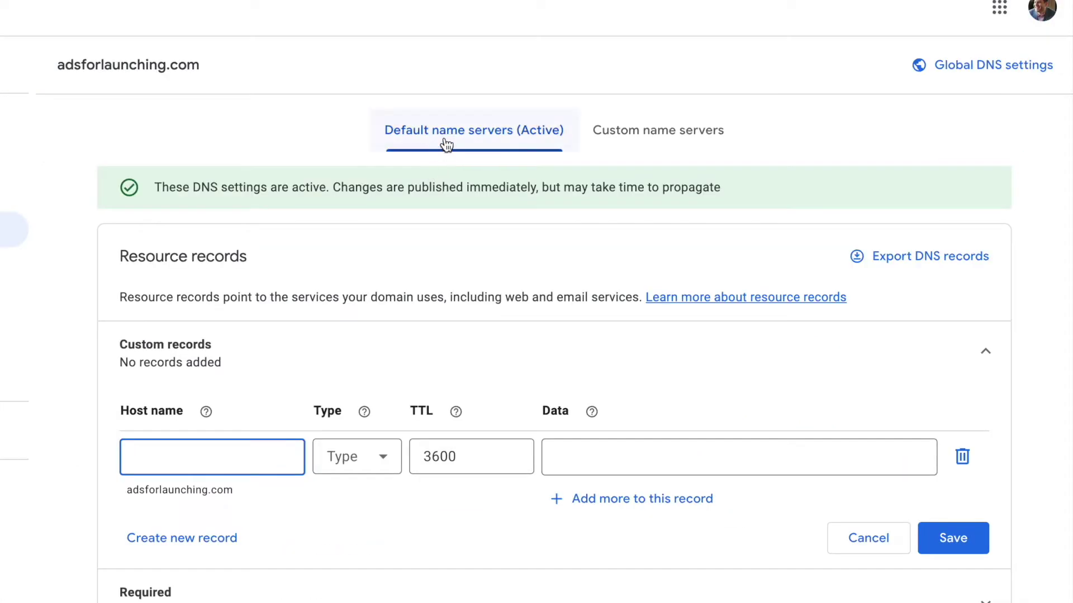
click(629, 139)
- Continue past the Cloudflare DNS review to the remove and add nameserver instructions
click(351, 21)
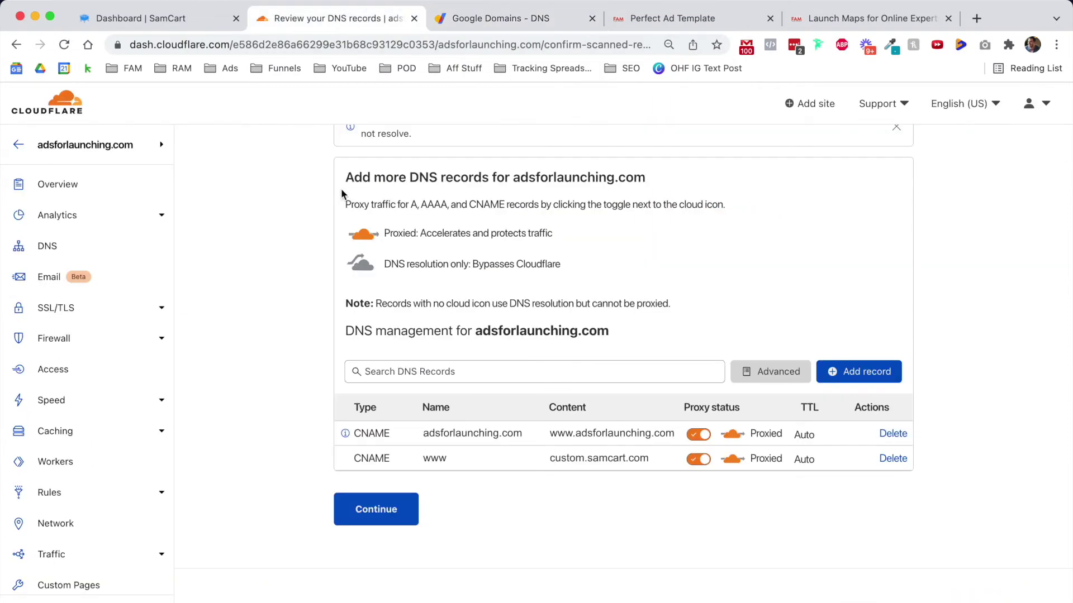
click(359, 507)
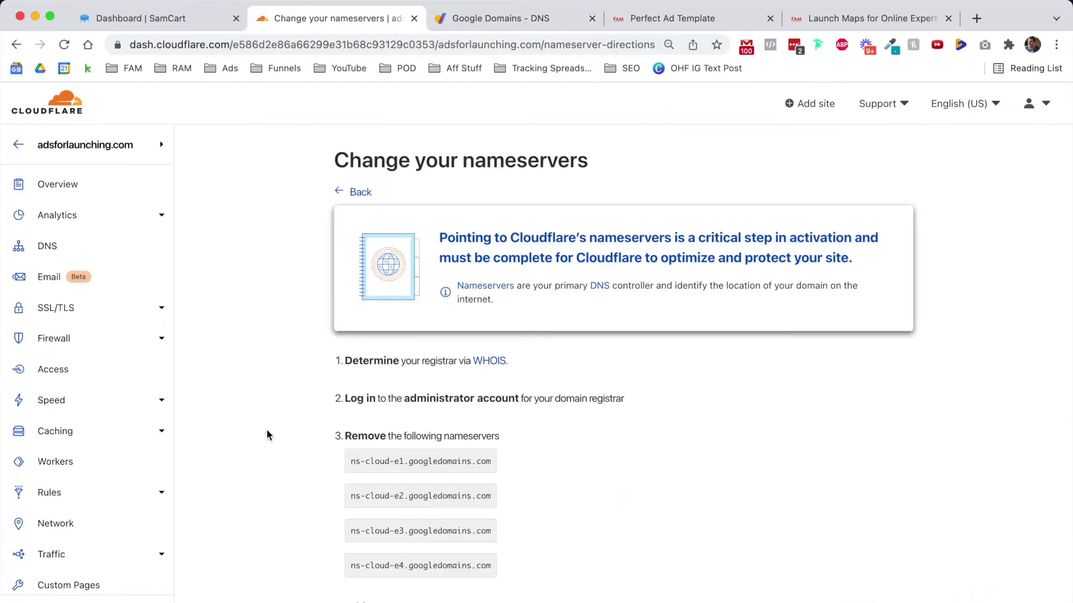
scroll(267, 435, down, 2)
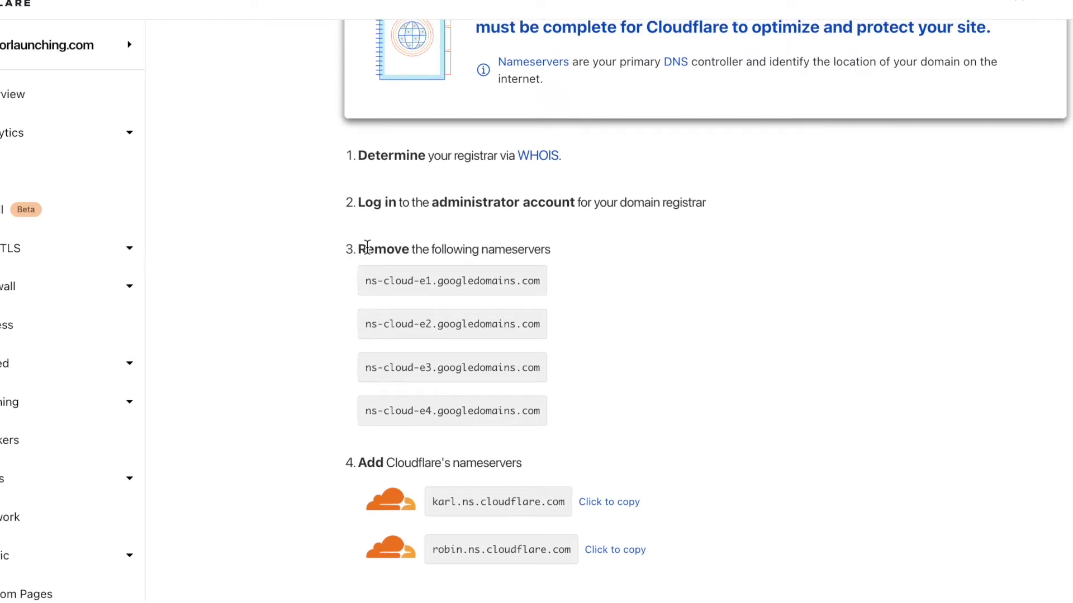
drag(367, 247, 546, 248)
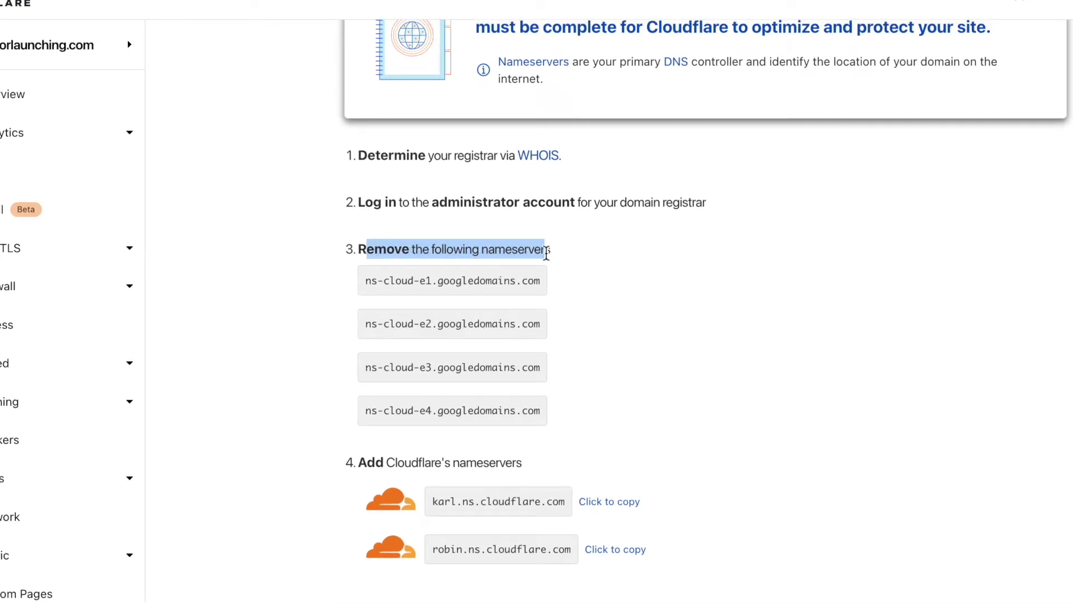
- Copy karl.ns.cloudflare.com and robin.ns.cloudflare.com into the Google Domains name server fields and save
scroll(319, 397, down, 3)
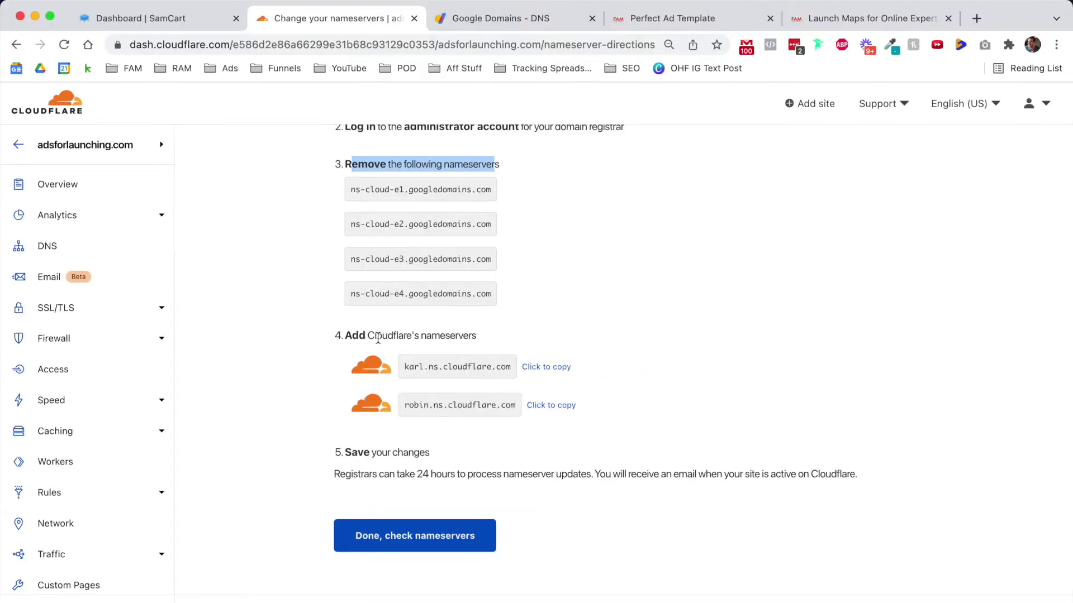
click(546, 371)
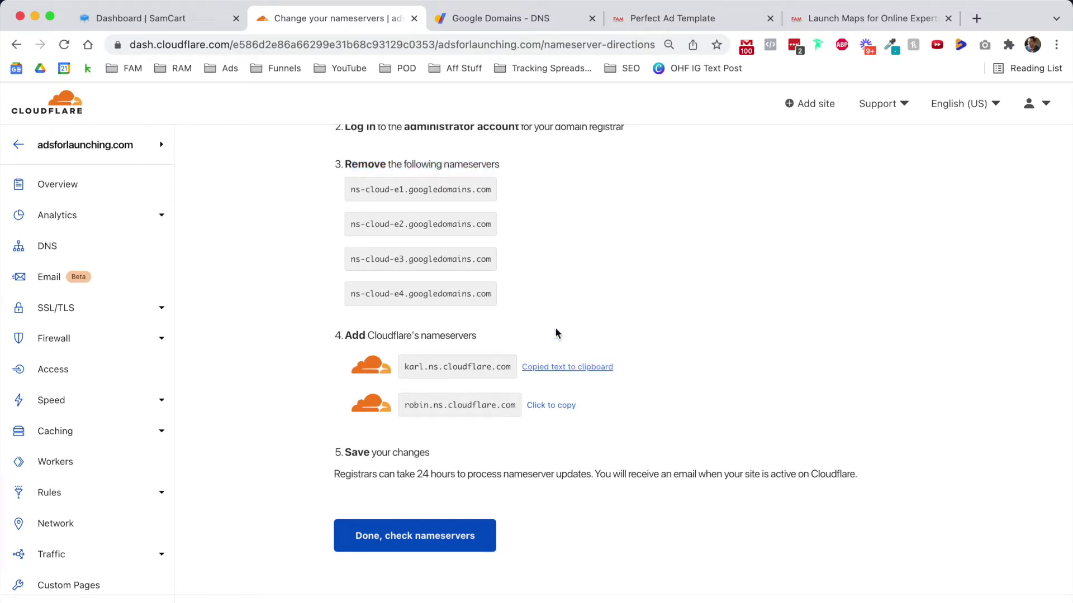
click(480, 18)
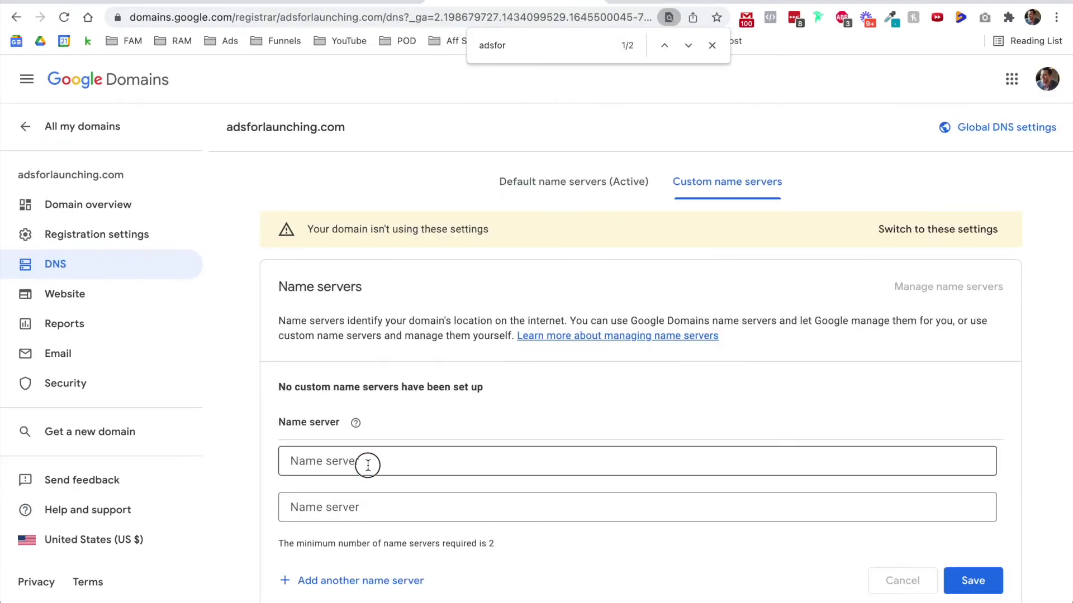
click(367, 461)
text(karl.ns.cloudflare.com)
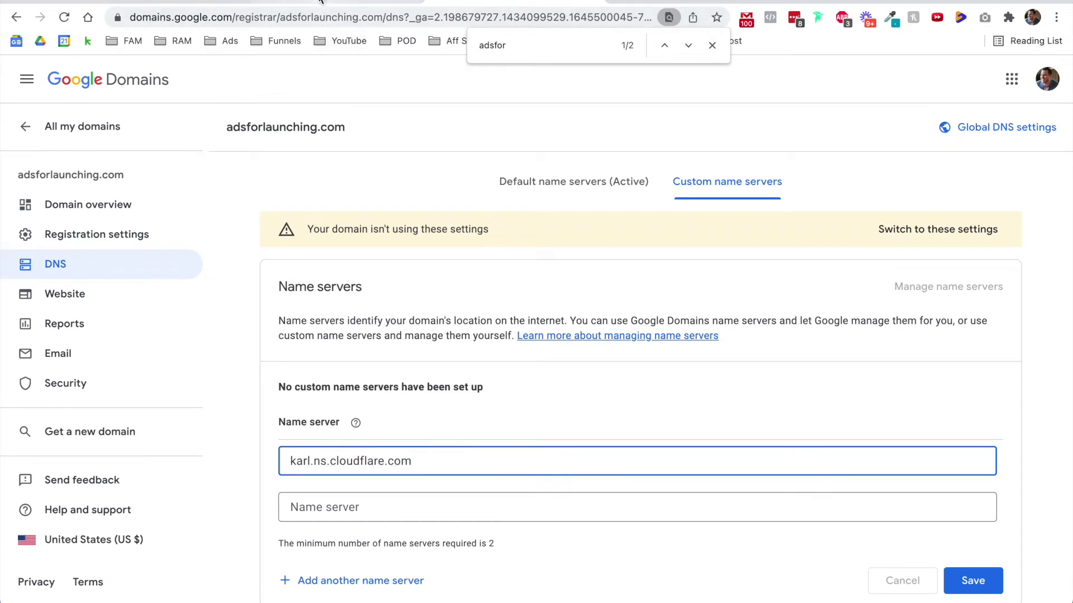
click(322, 2)
click(545, 379)
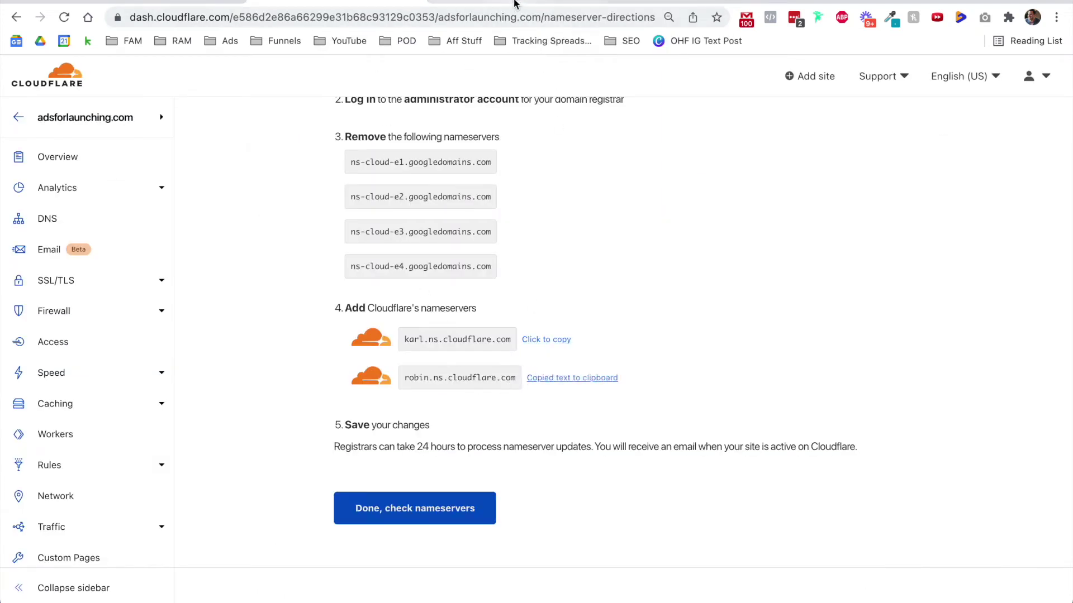
click(534, 6)
click(367, 510)
text(robin.ns.cloudflare.com)
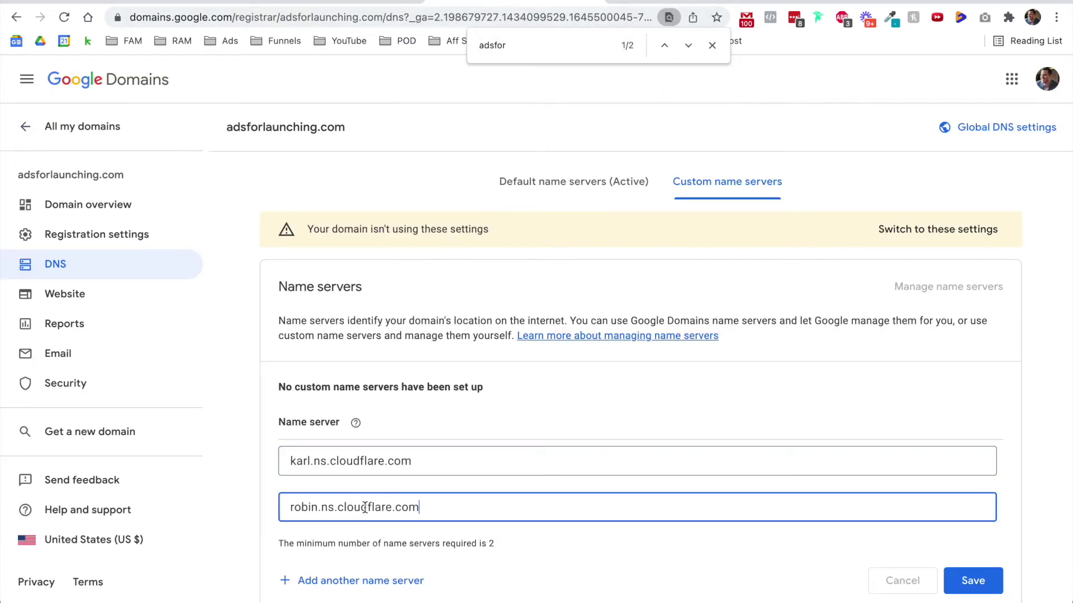
click(970, 587)
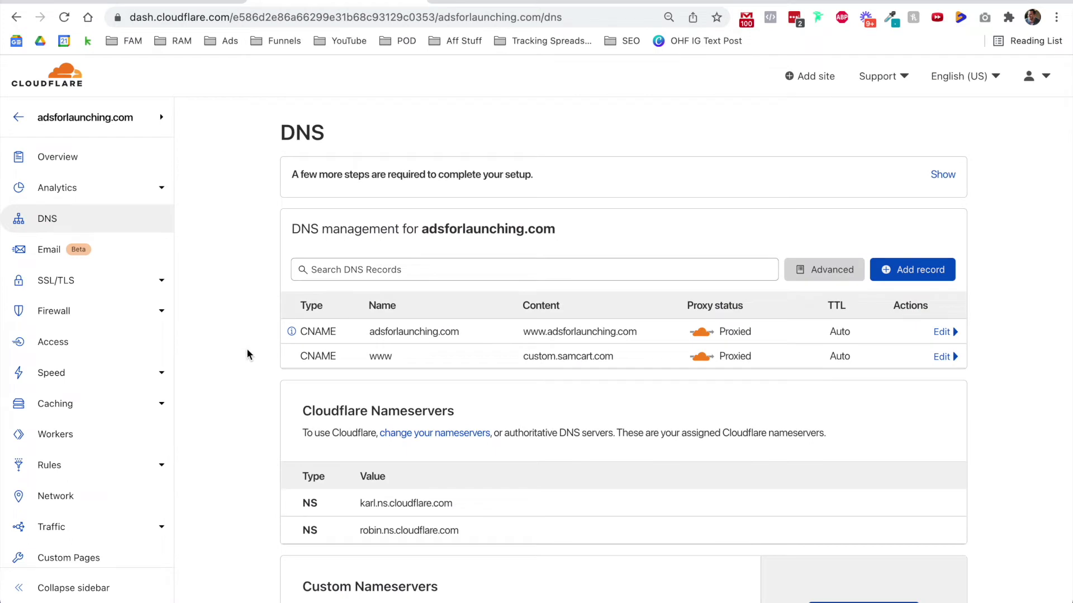
- Check that Cloudflare's SSL/TLS encryption mode for adsforlaunching.com is Full
click(71, 284)
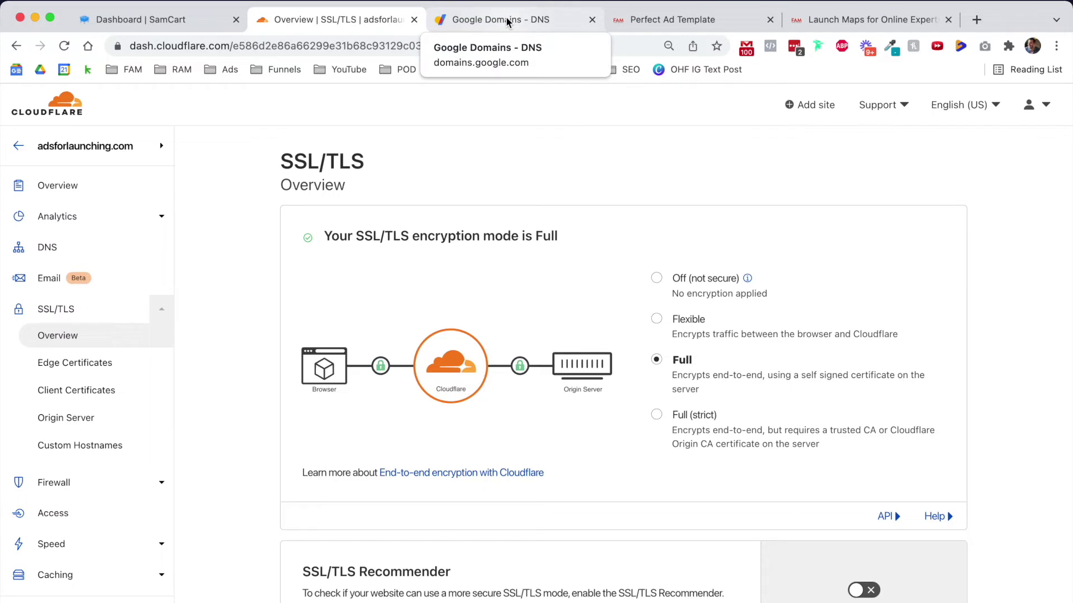
click(150, 18)
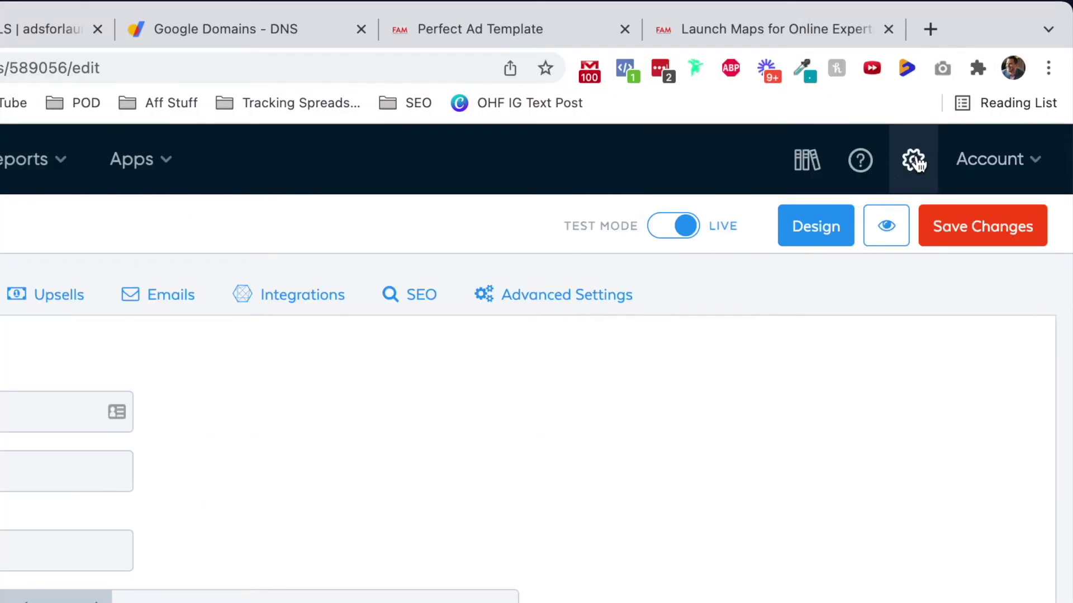
- Add custom domain adsforlaunching.com with Ads for Launching Workshop as the default product
click(965, 108)
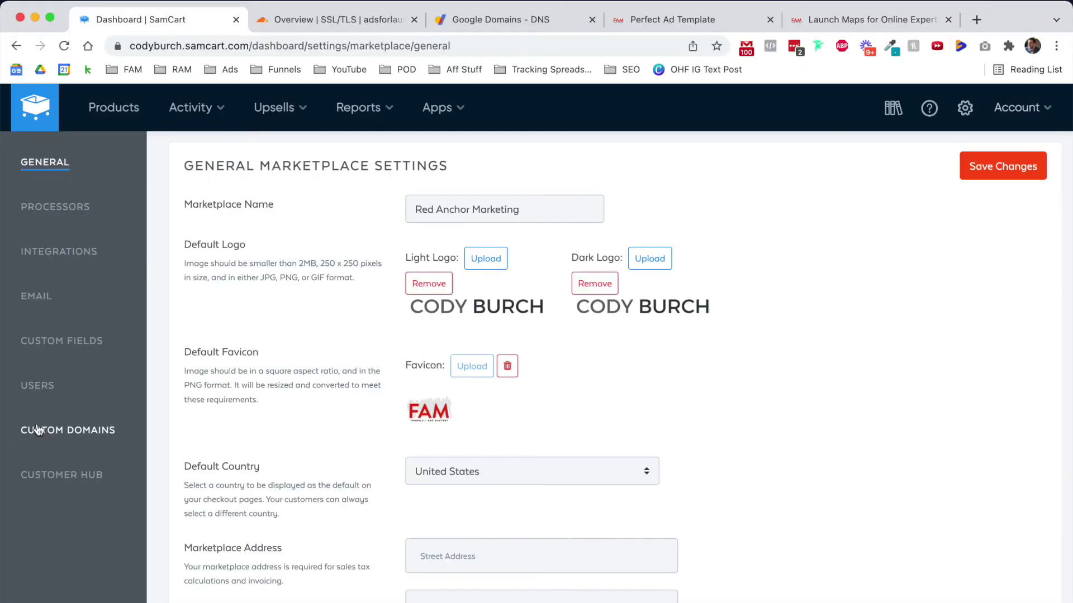
click(38, 431)
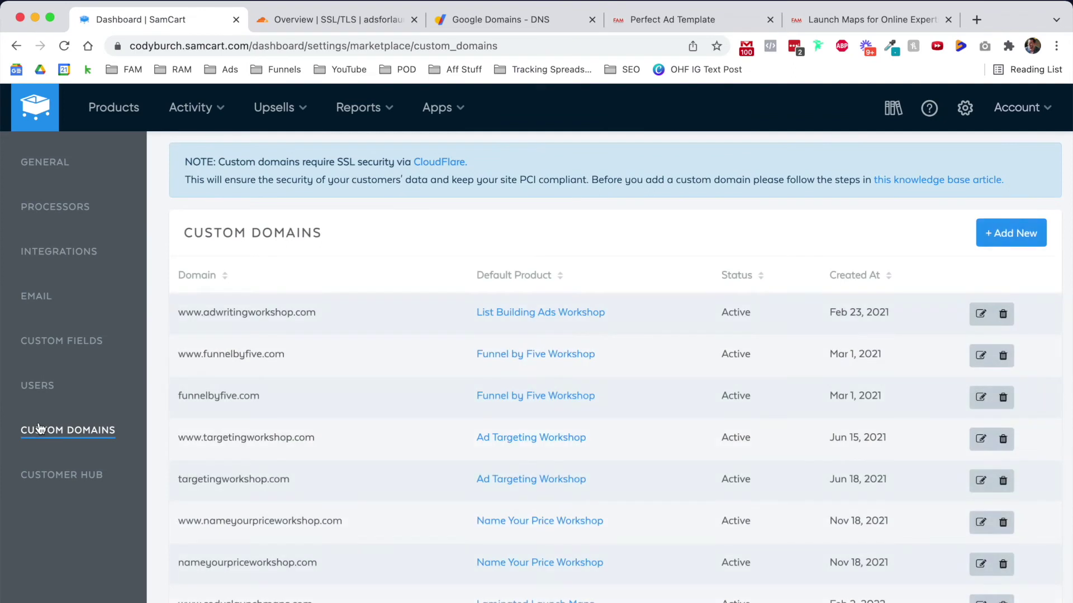
click(995, 235)
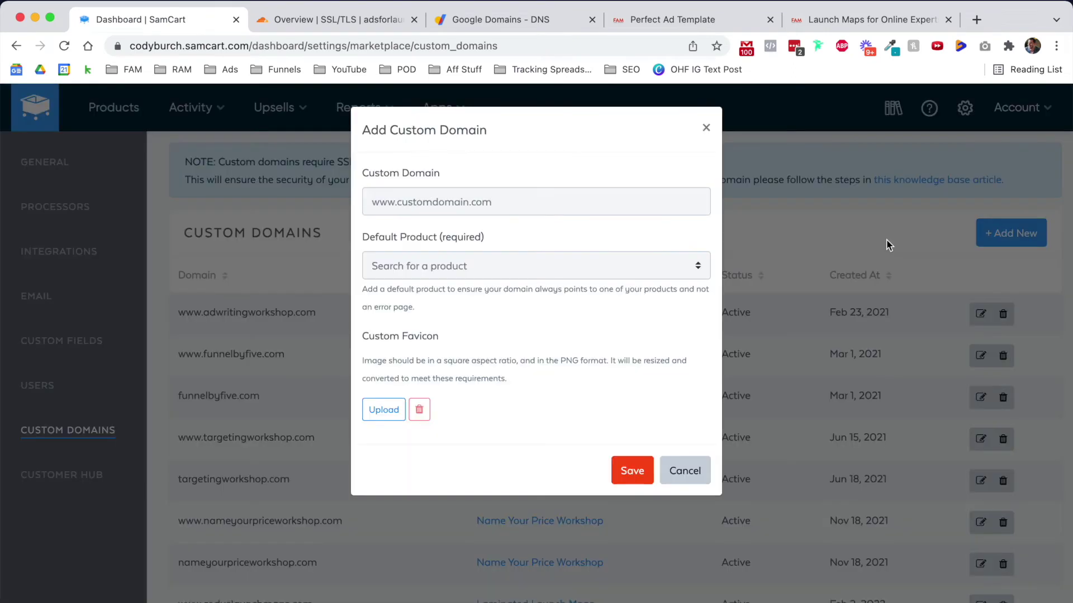
click(554, 211)
text(adsforlaunching.)
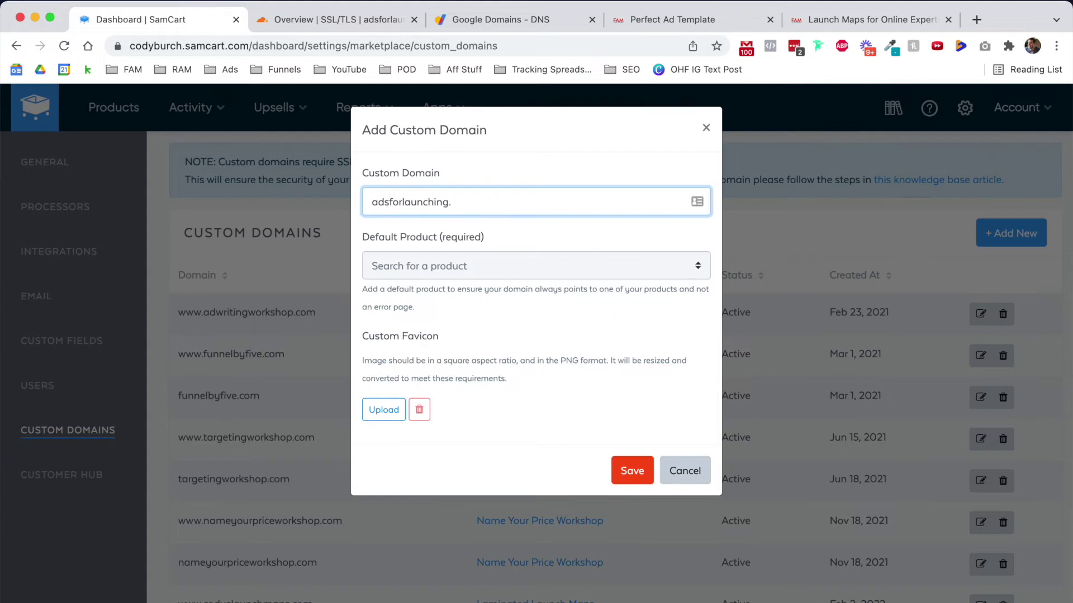
text(com)
key(Tab)
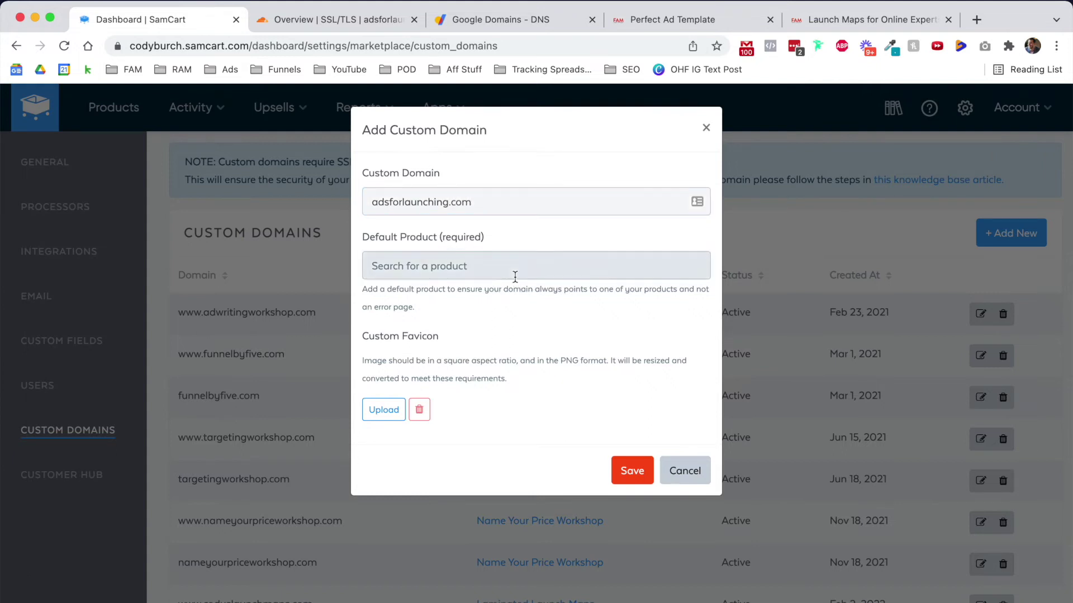
click(515, 276)
text(ads)
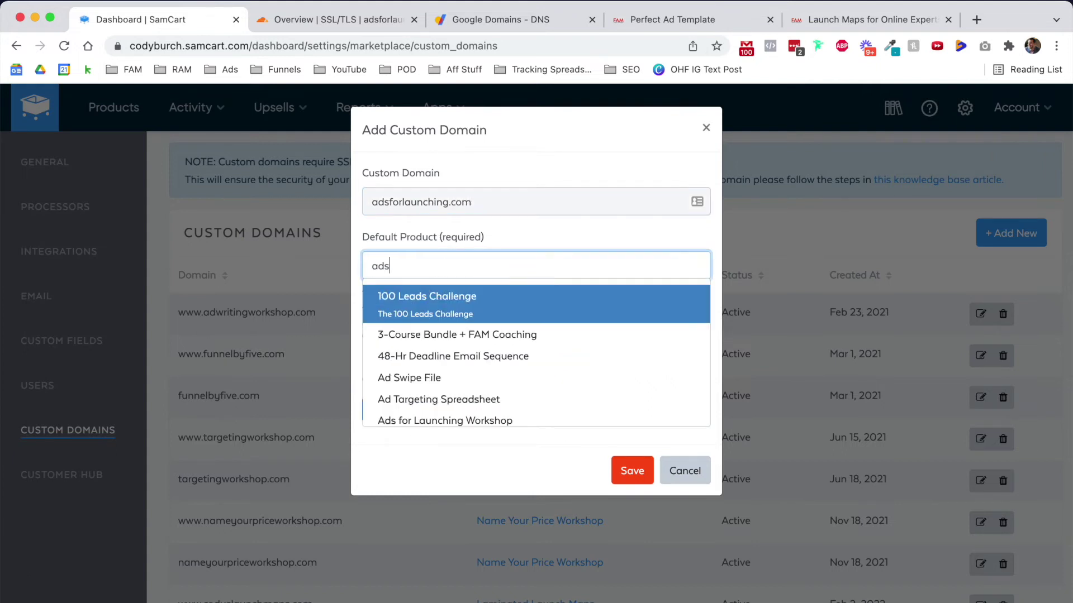
click(440, 420)
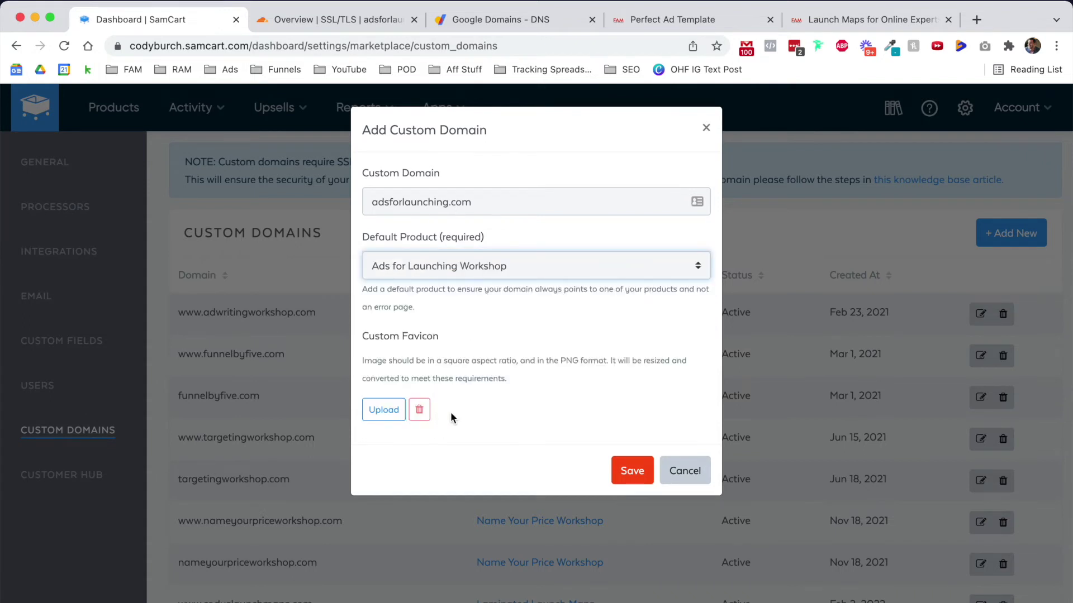
- Upload 'Ads for Launching Favicon.png' as the domain's favicon and save
click(383, 409)
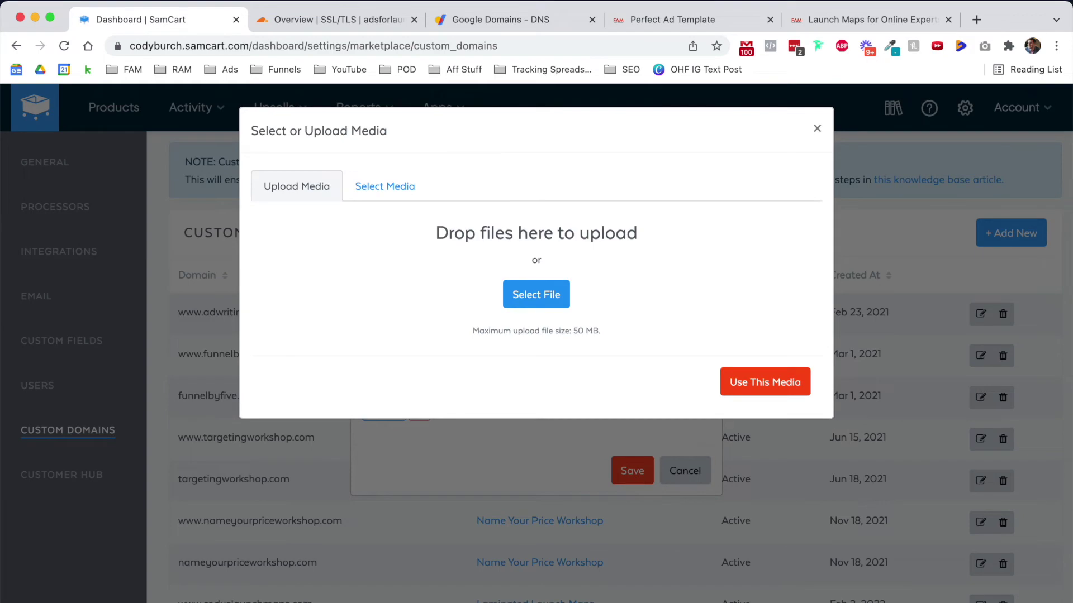
drag(1062, 224, 533, 286)
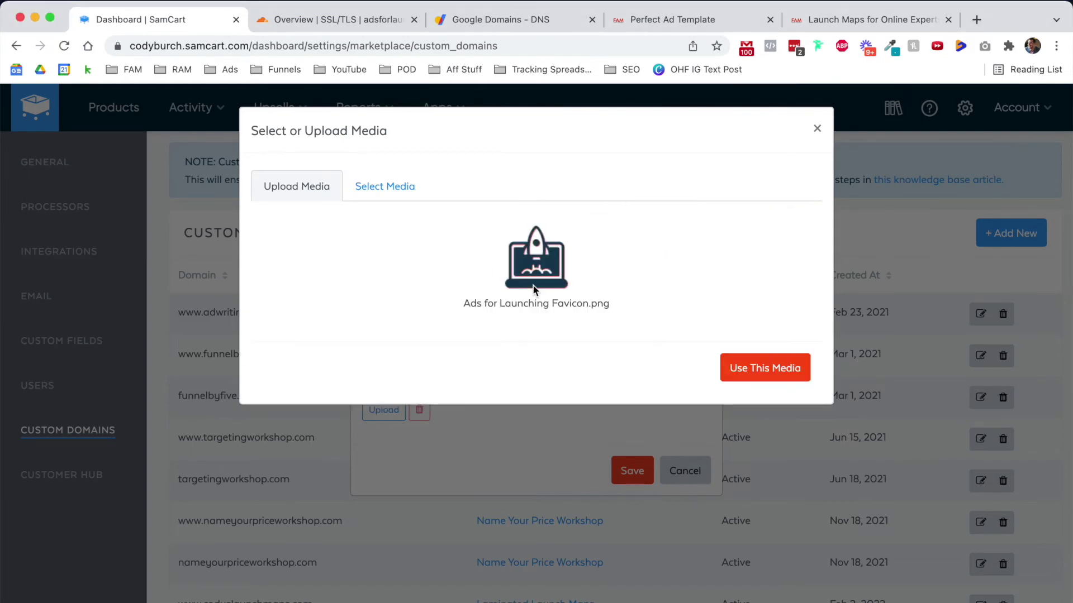
click(755, 367)
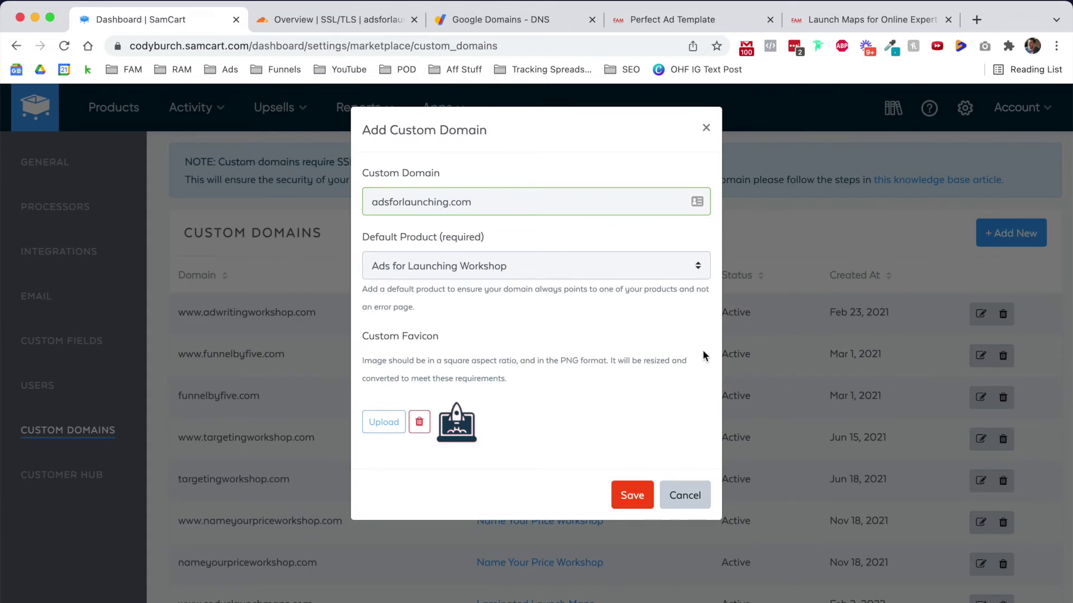
click(632, 495)
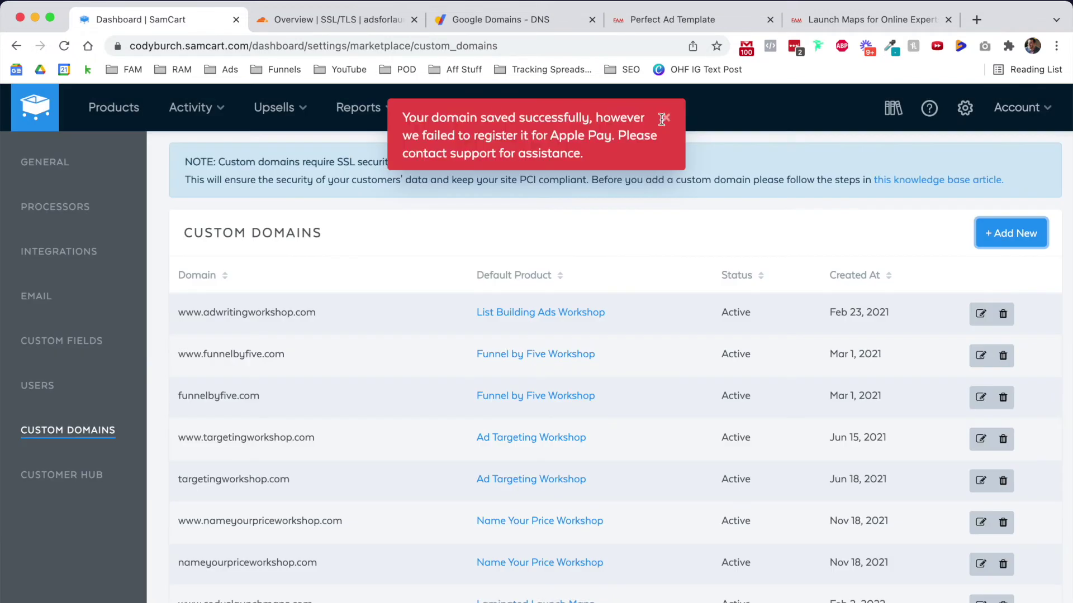
click(663, 118)
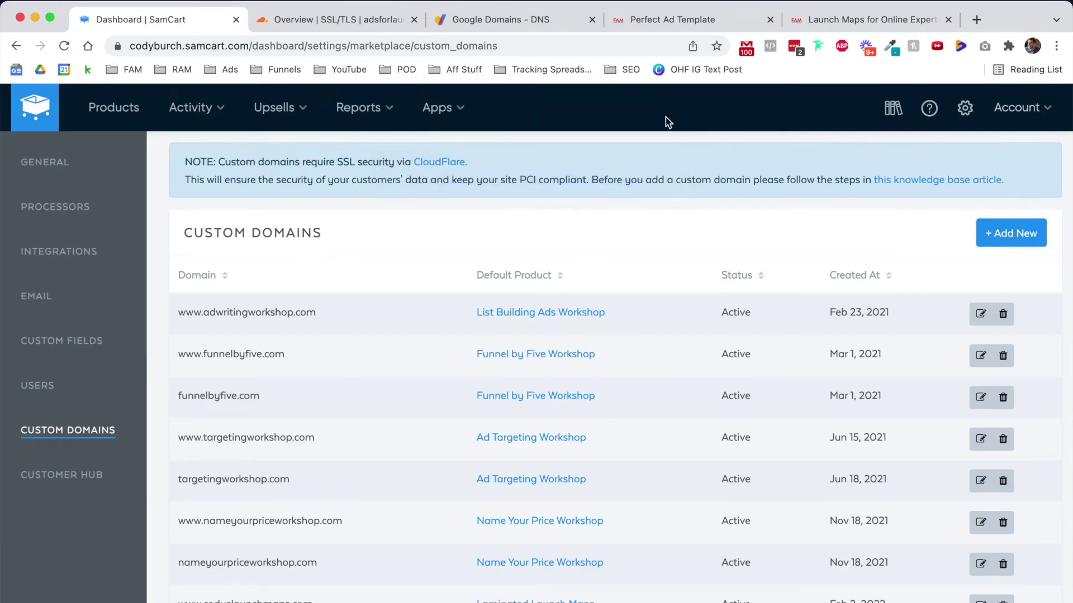
click(998, 238)
click(559, 210)
text(www)
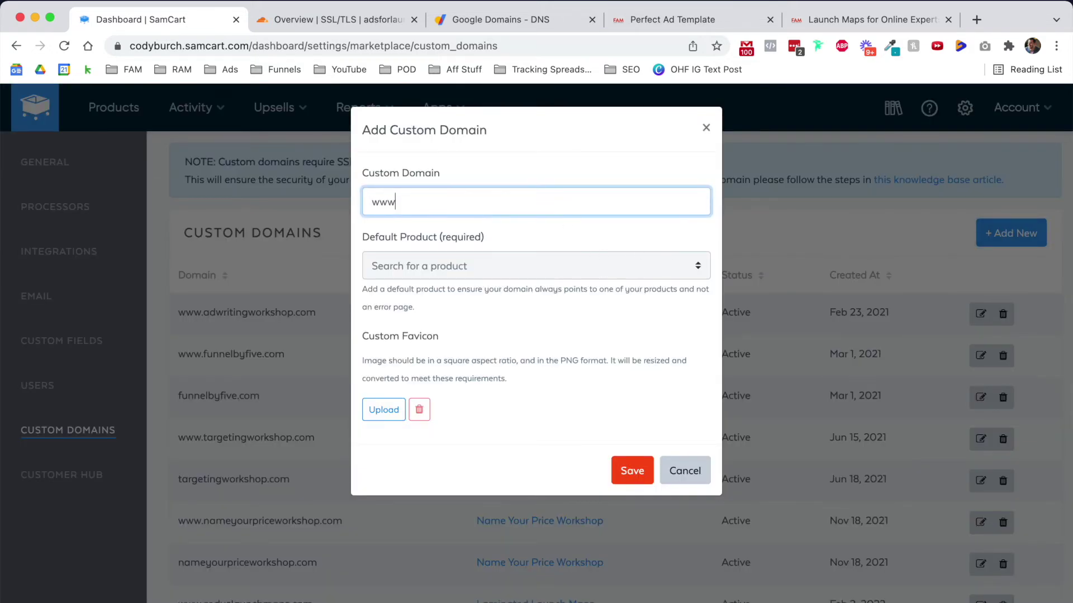
text(.adsforlaunching.com)
click(438, 267)
text(ads)
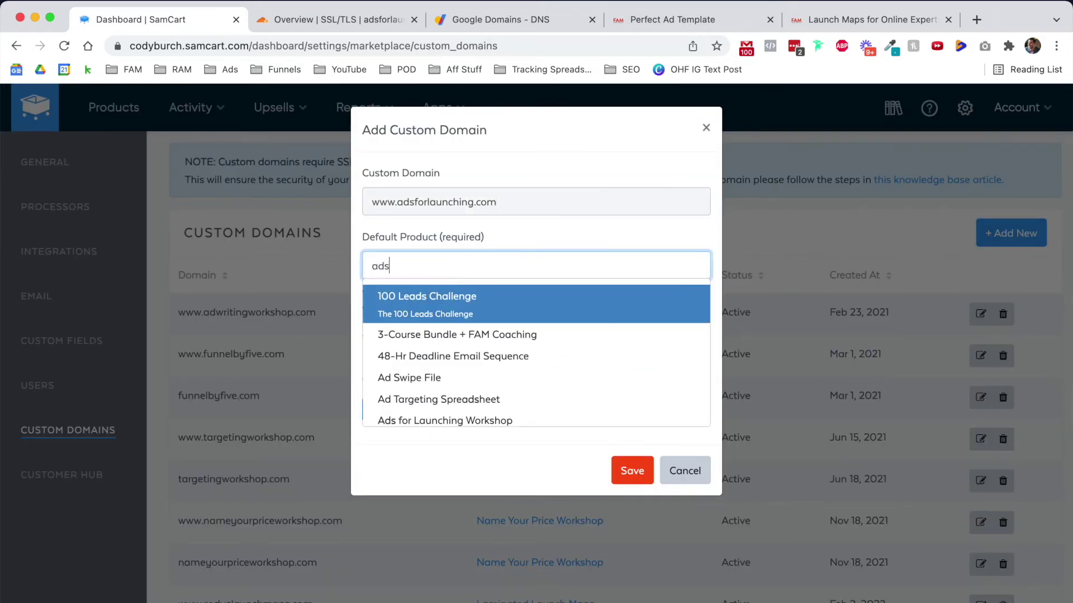
text( for)
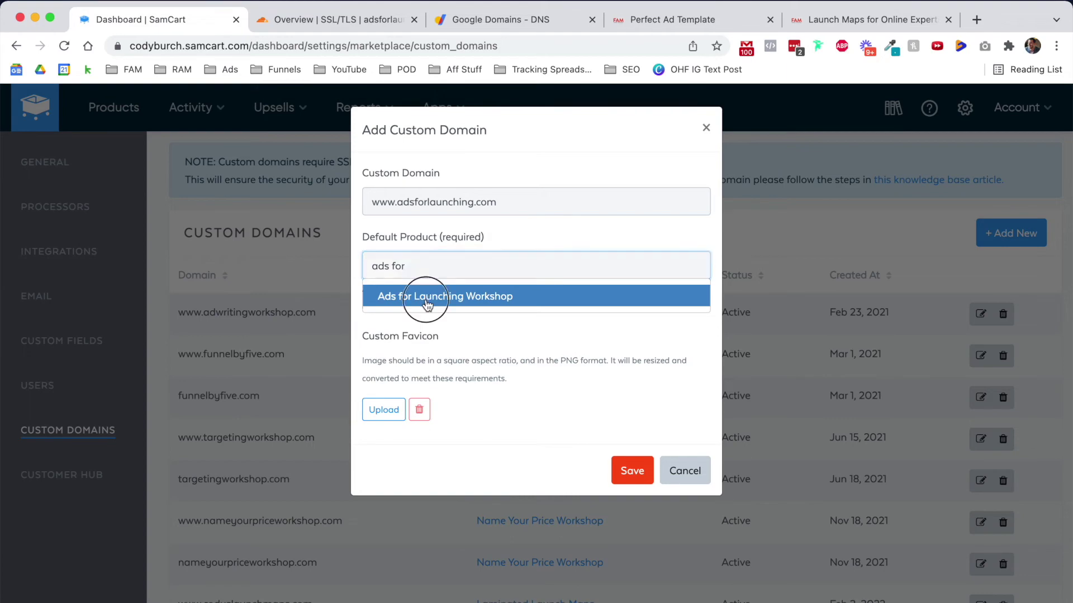
click(428, 301)
- Choose the previously uploaded rocket image as the favicon and save the domain
click(383, 409)
click(400, 197)
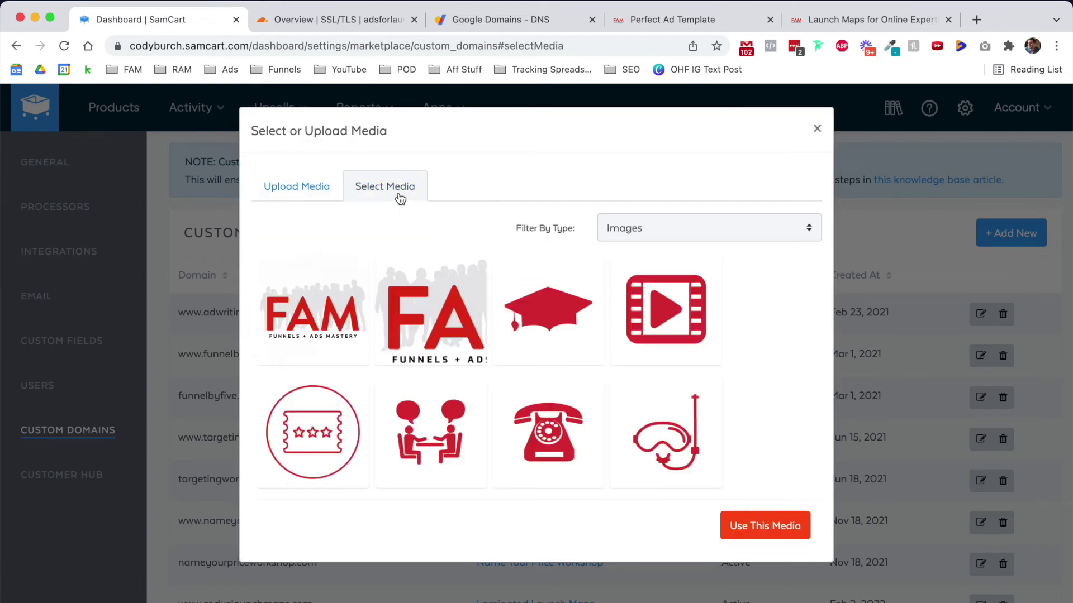
scroll(352, 312, down, 10)
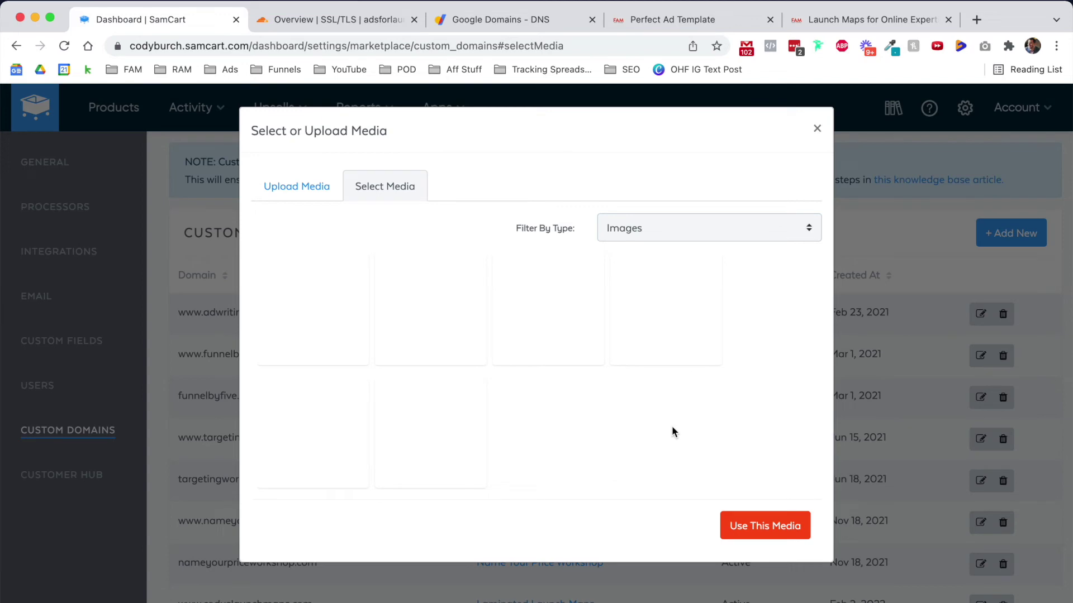
click(433, 430)
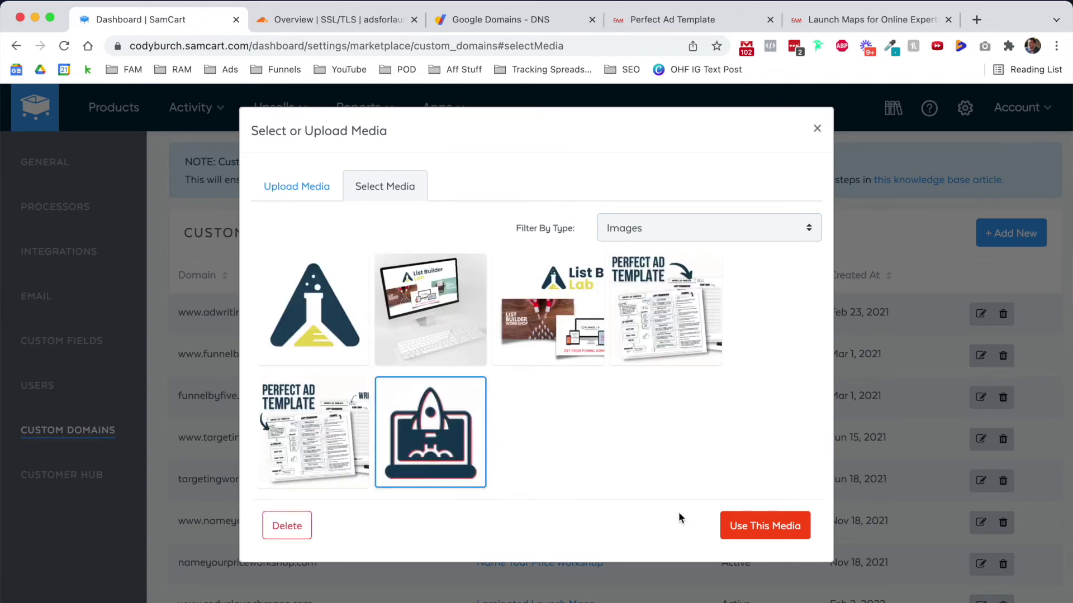
click(743, 525)
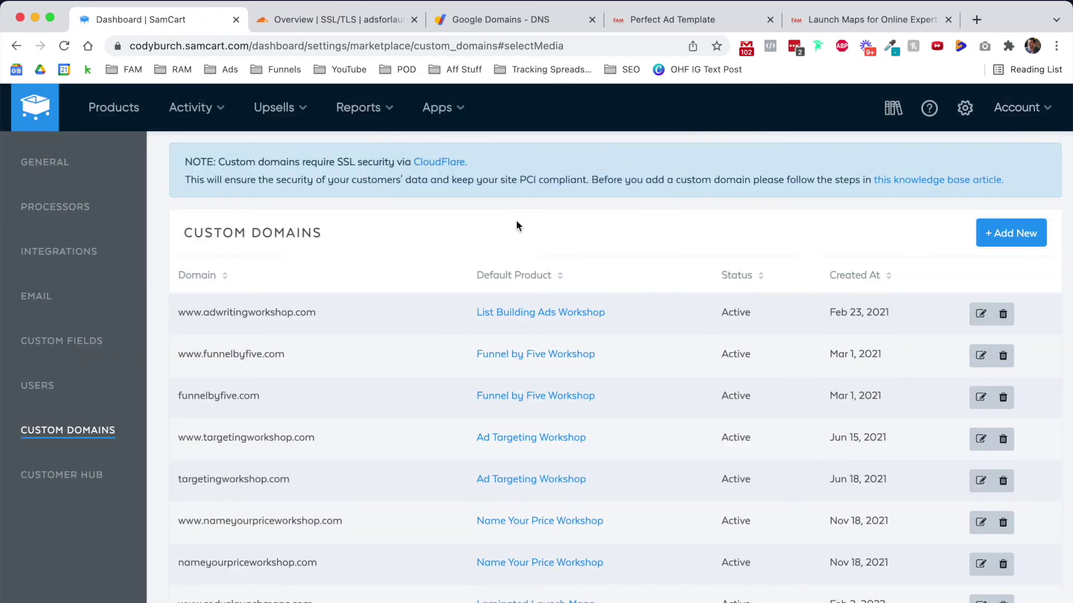
drag(201, 312, 293, 313)
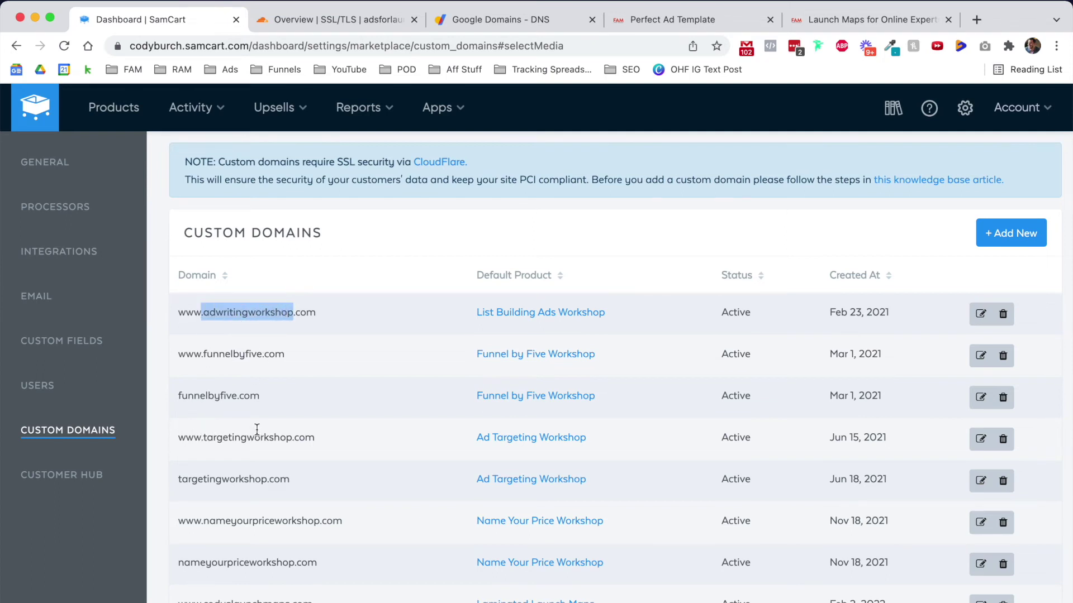
drag(216, 519, 301, 519)
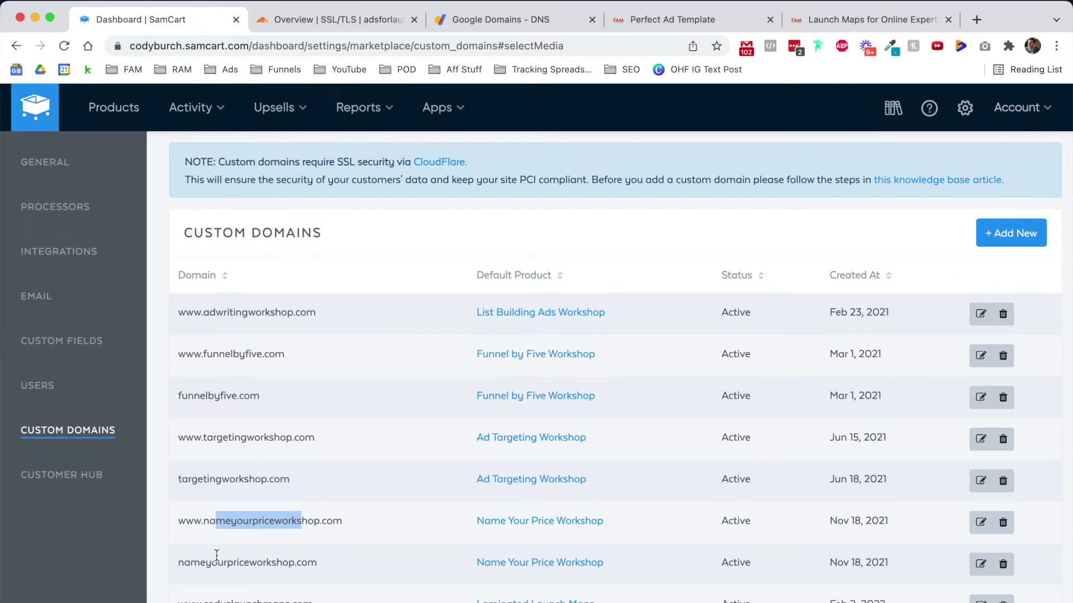
scroll(216, 555, down, 5)
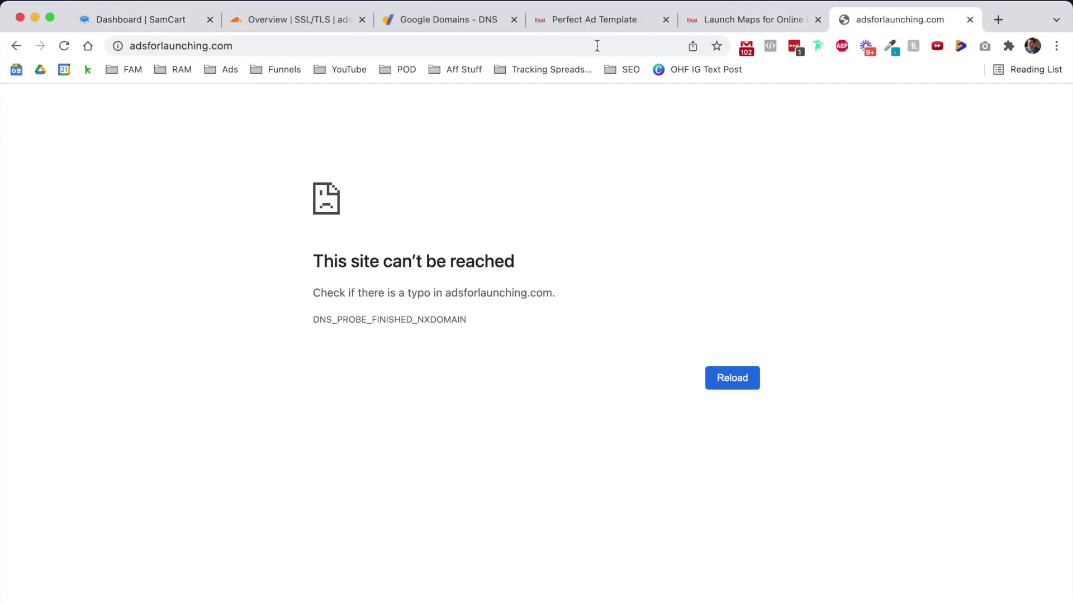
- Reload the adsforlaunching.com page to test whether the site loads yet
key(super+r)
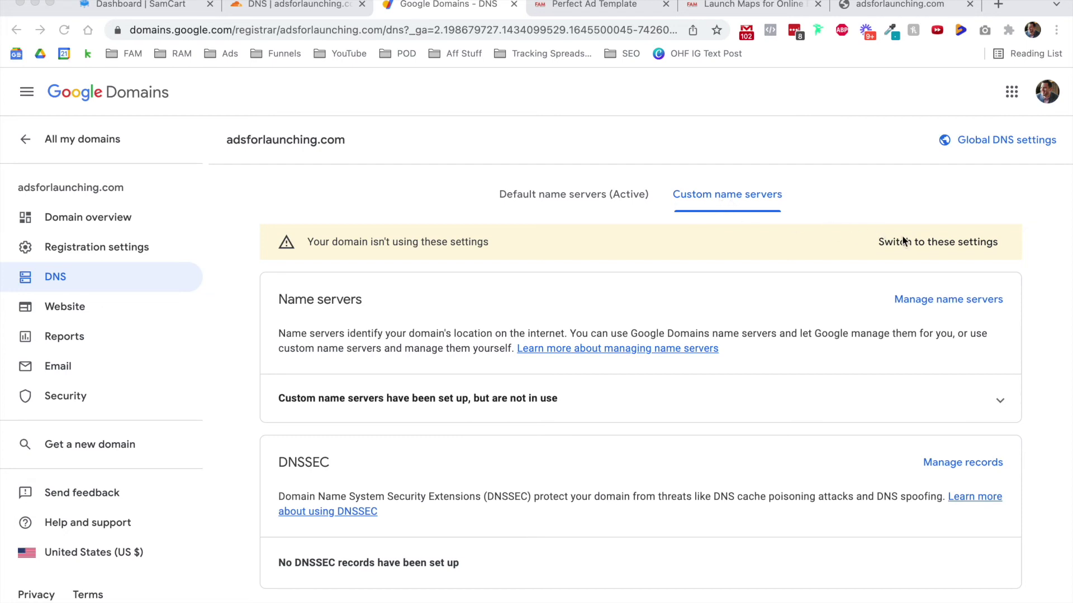
- Switch adsforlaunching.com to its custom Cloudflare name servers, then reload the site to retest
click(919, 241)
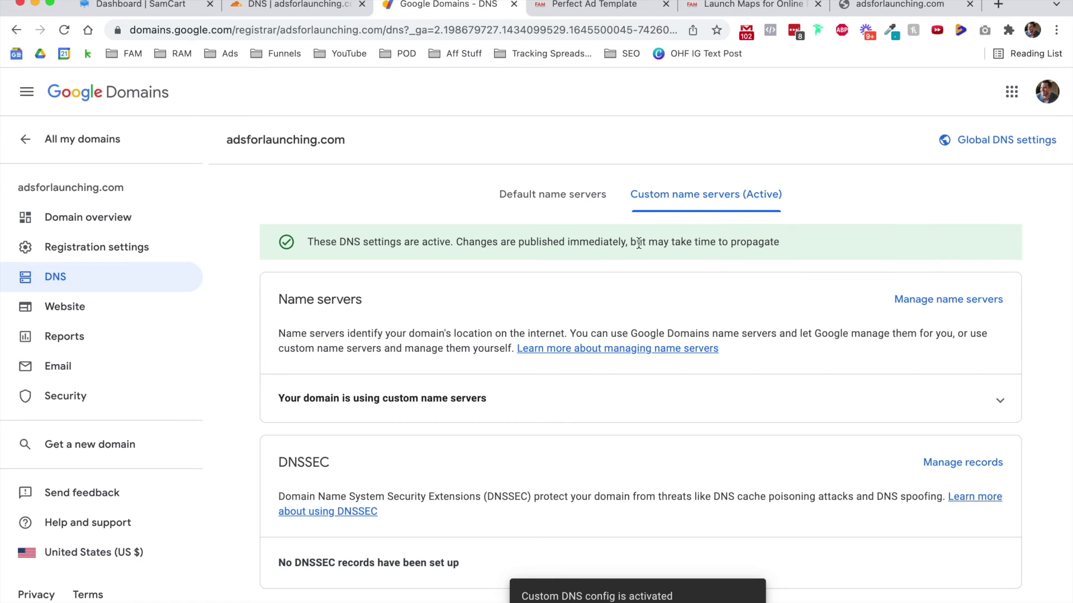
drag(631, 241, 795, 247)
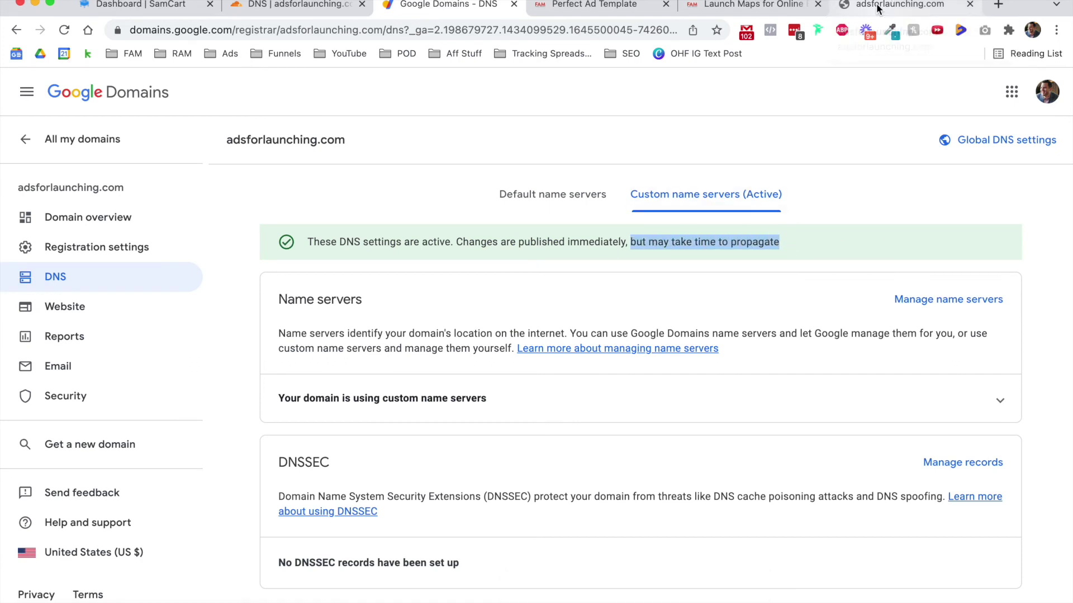
click(897, 5)
click(64, 30)
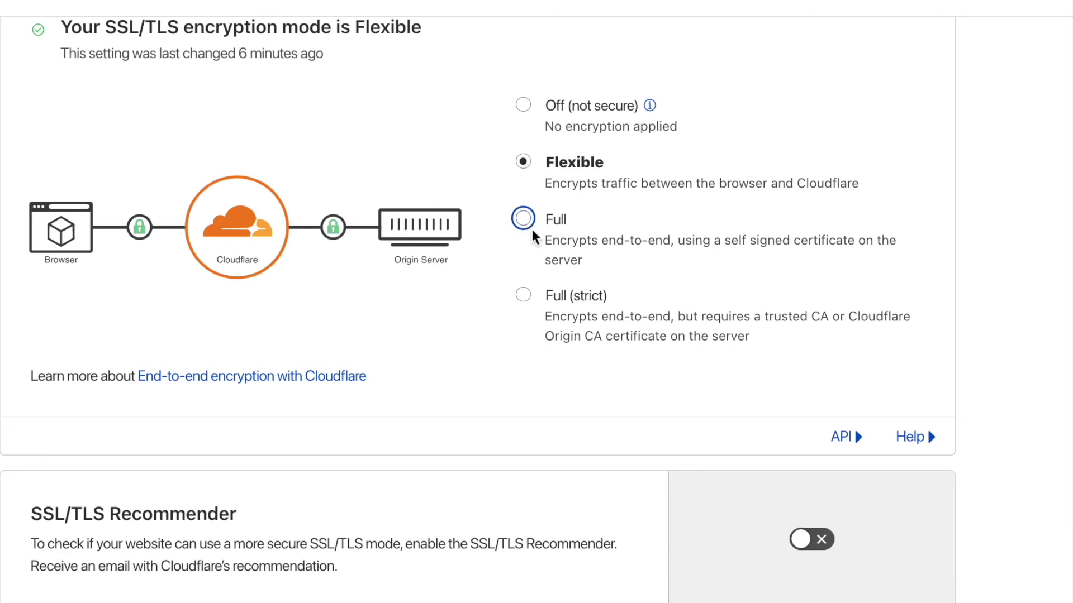
- Set the SSL/TLS encryption mode for adsforlaunching.com to Full
click(523, 218)
click(609, 6)
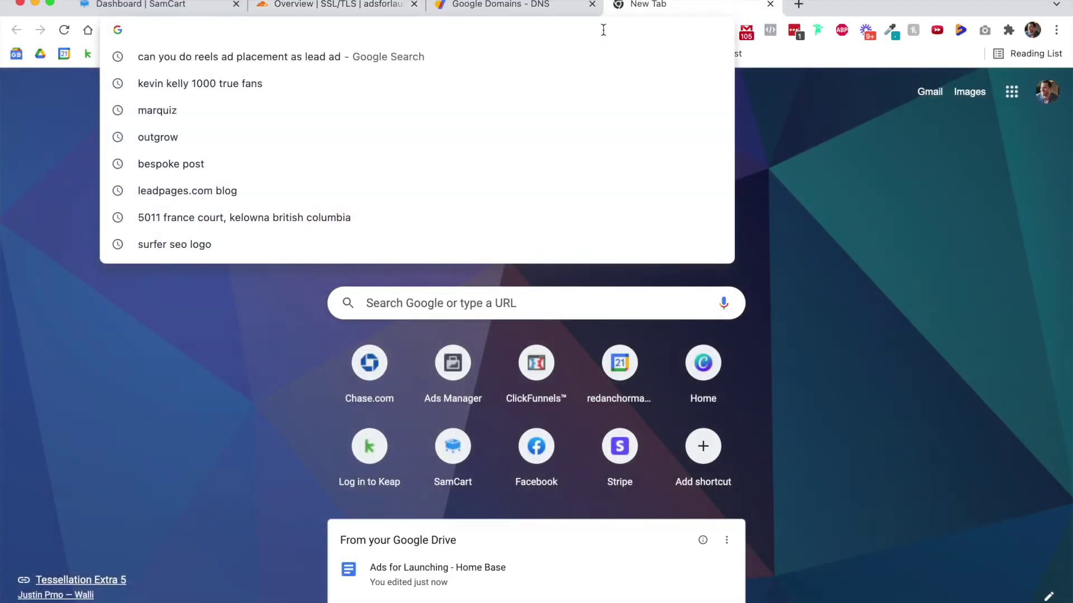
- Visit adsforlaunching.com, which now shows the Ads for Launching Workshop checkout page
text(adsforlaunchi)
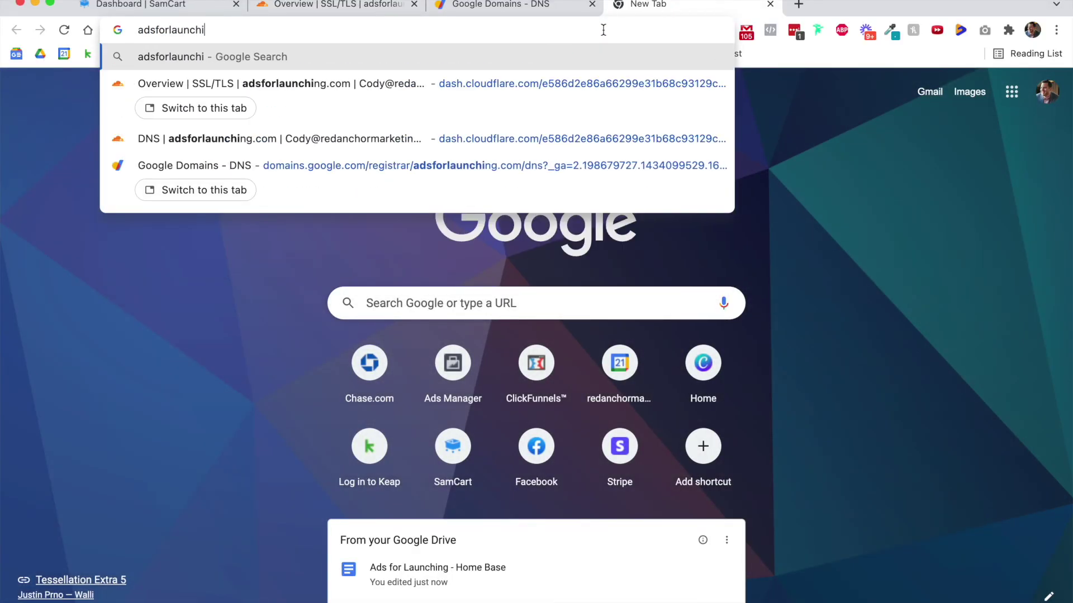
text(ng.com)
key(Return)
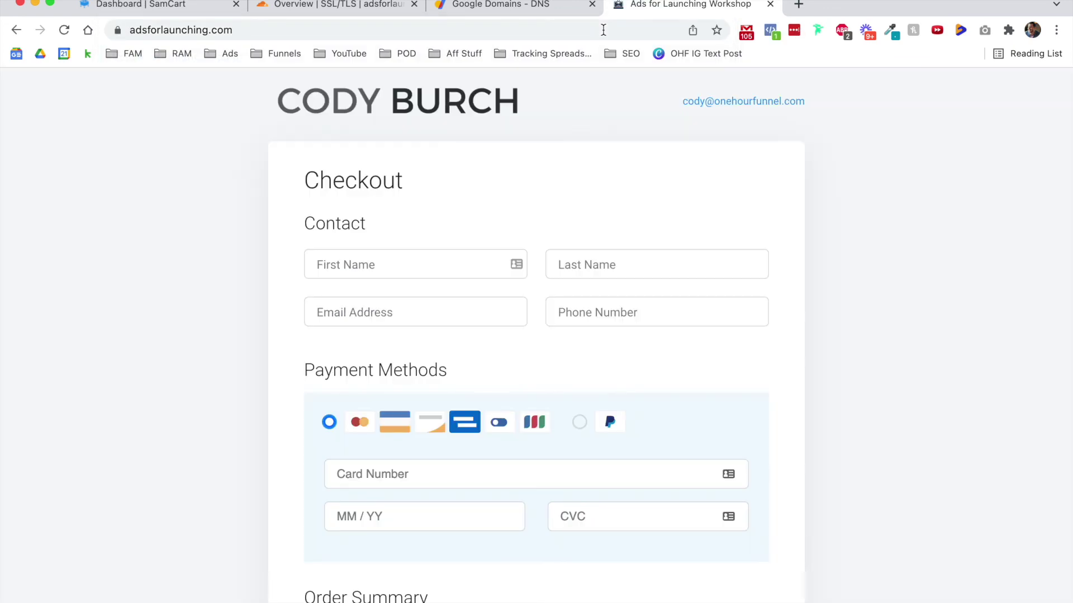